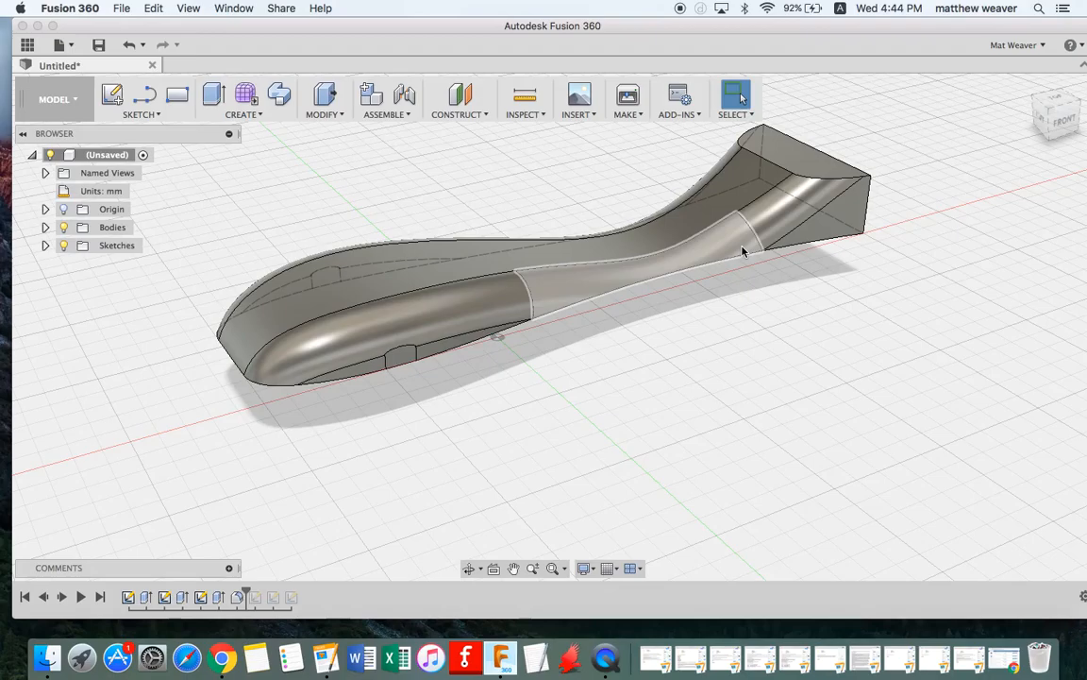
Show the origin planes and start a new sketch on the XZ plane along the car body's side
left_click(63, 209)
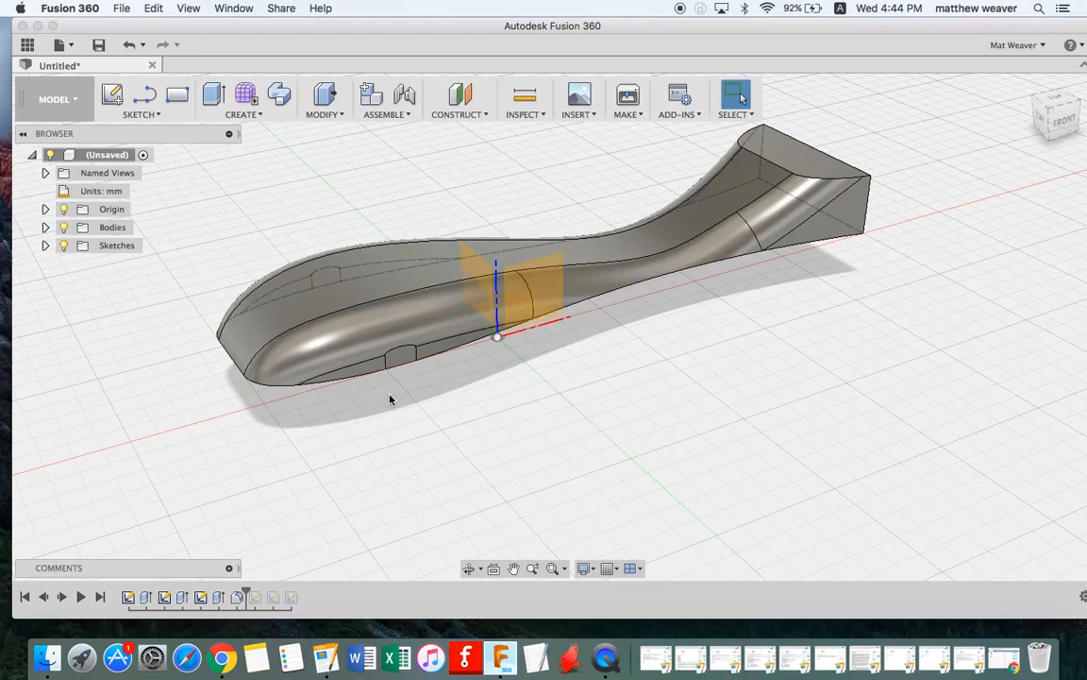
right_click(540, 278)
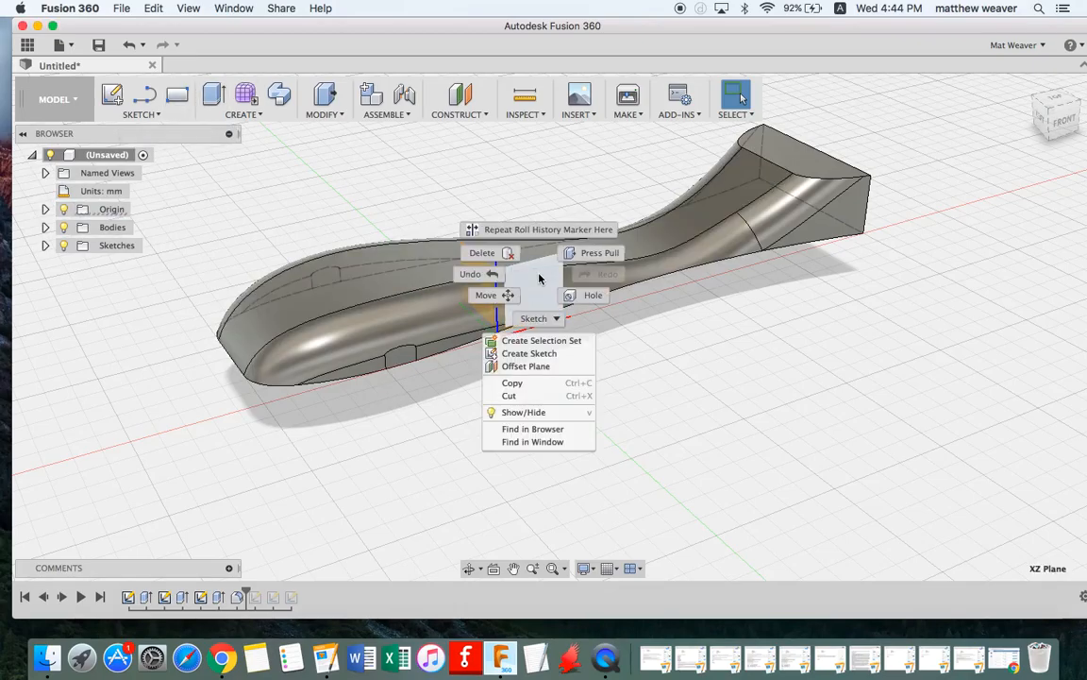
left_click(540, 359)
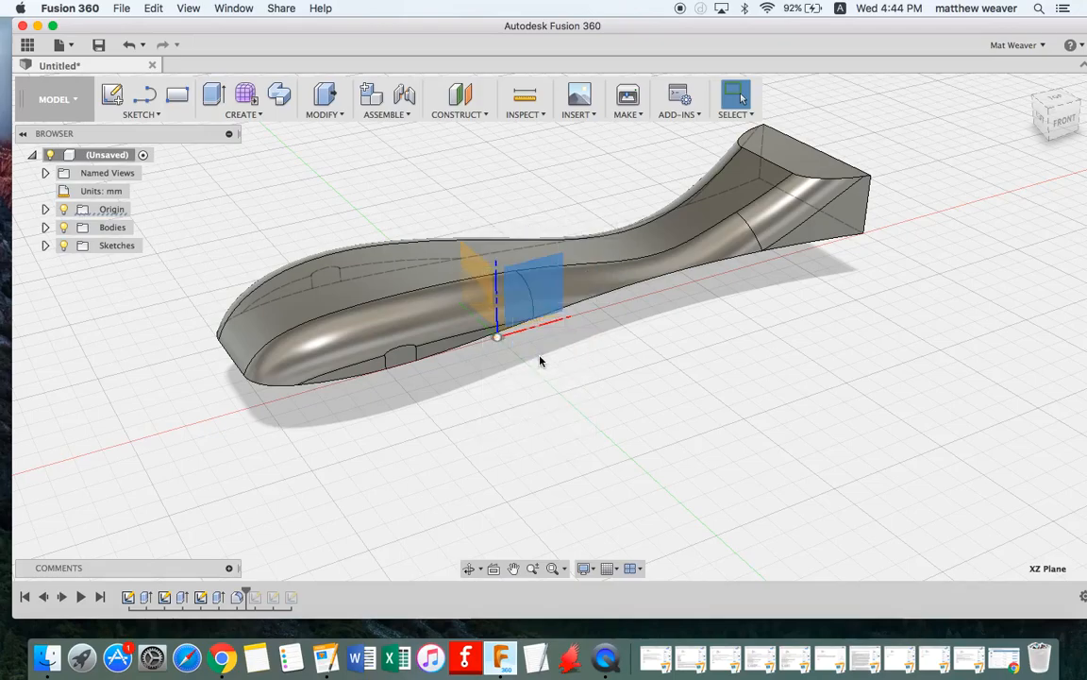
right_click(537, 298)
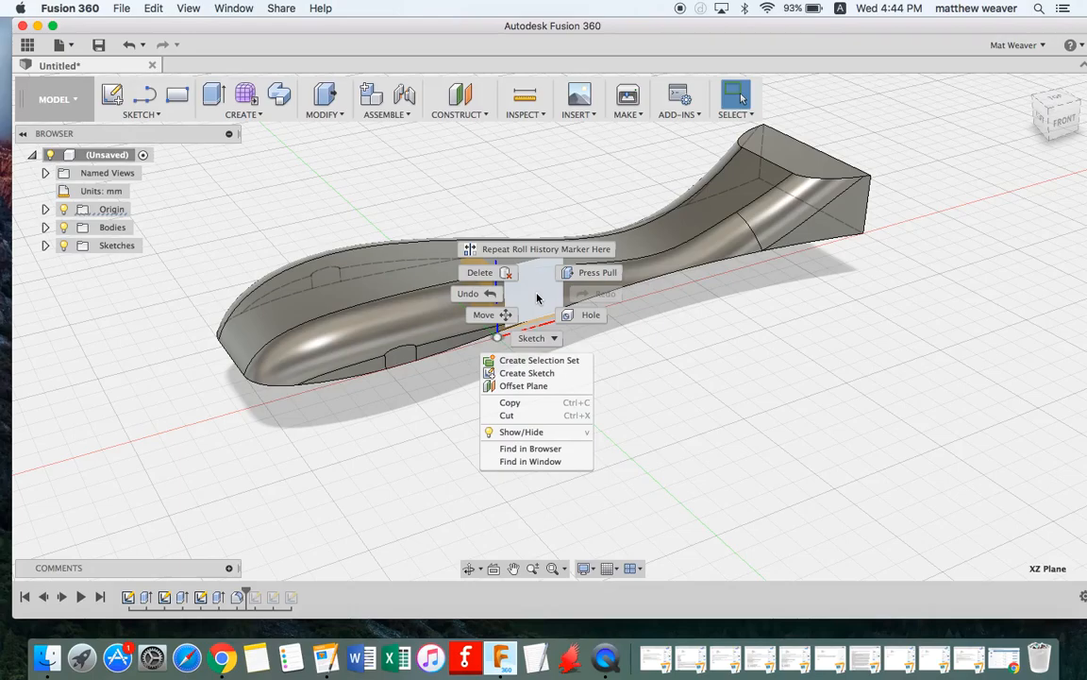
left_click(537, 298)
right_click(537, 298)
left_click(519, 375)
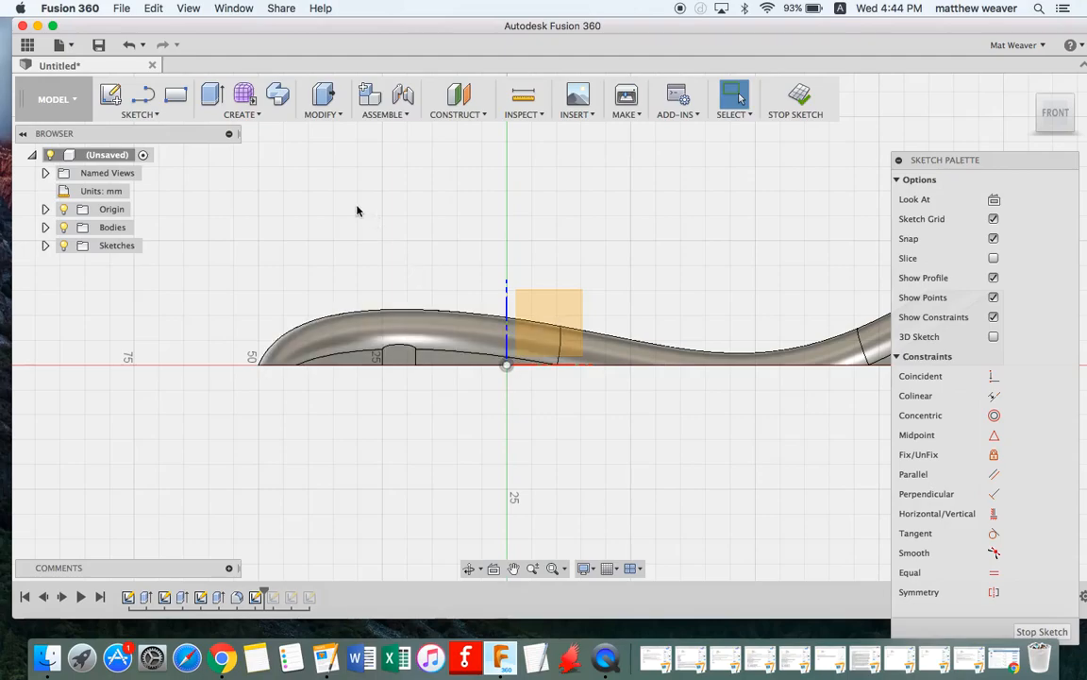
Sketch a center diameter circle about 13 mm across, centred on the arched axle opening near the car's nose
left_click(135, 114)
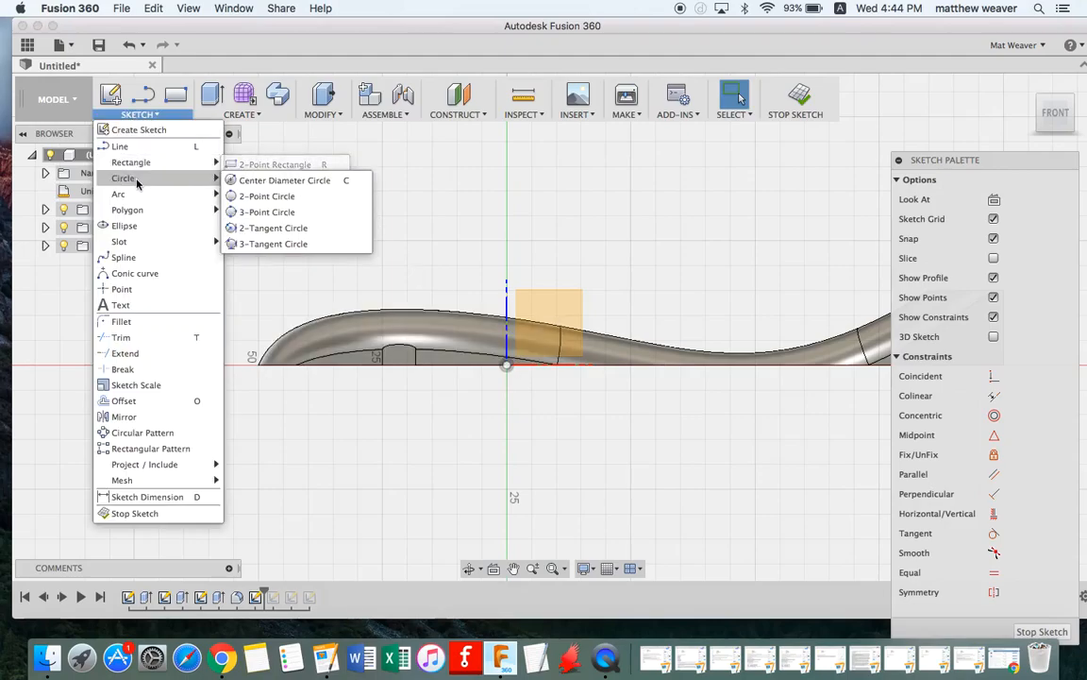
left_click(244, 189)
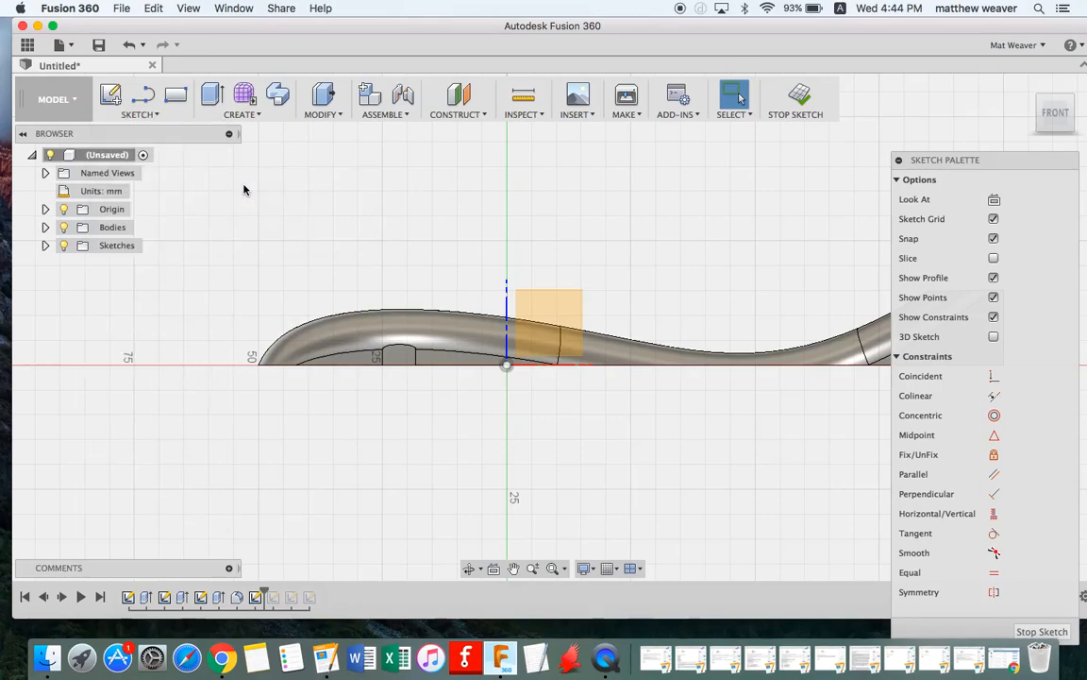
left_click(137, 114)
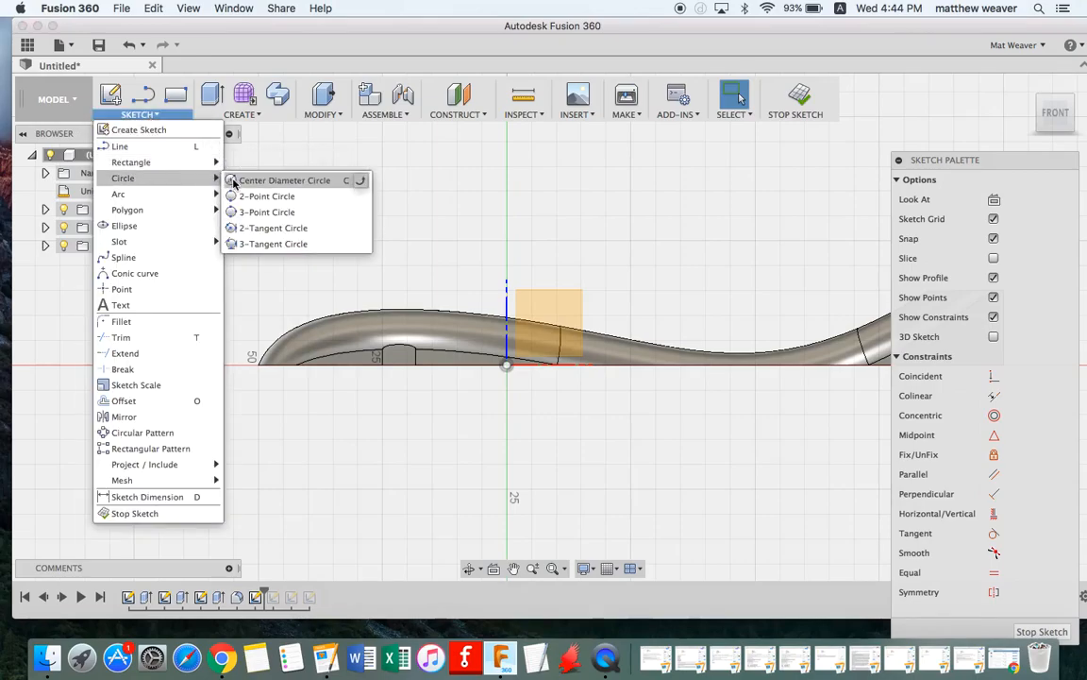
left_click(259, 165)
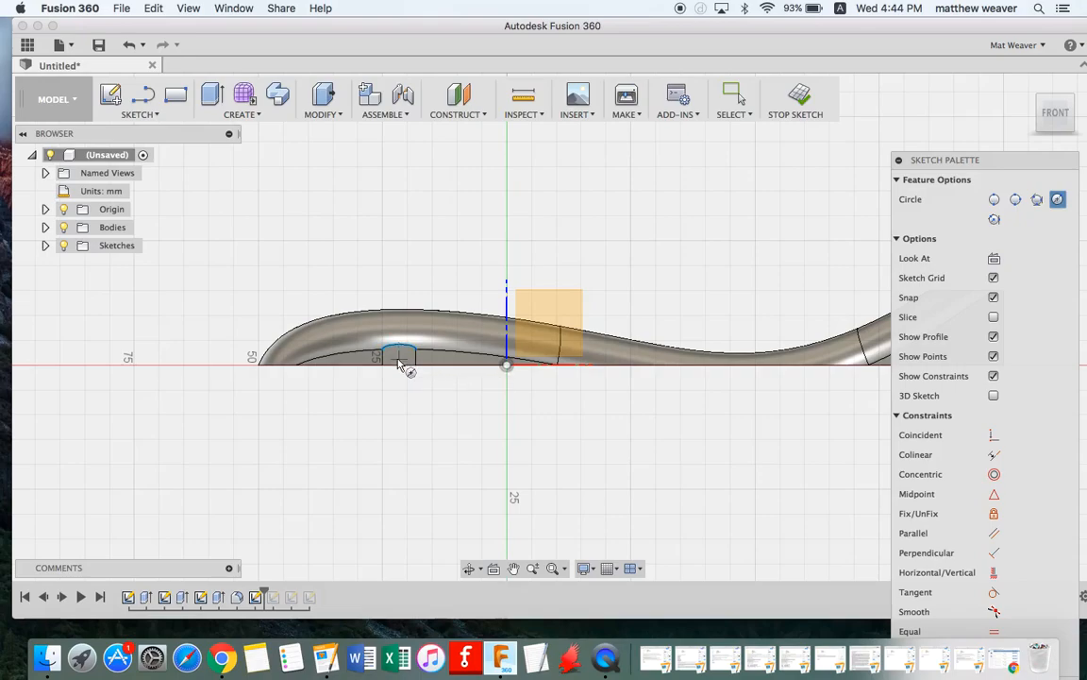
scroll(399, 364, "up", 2)
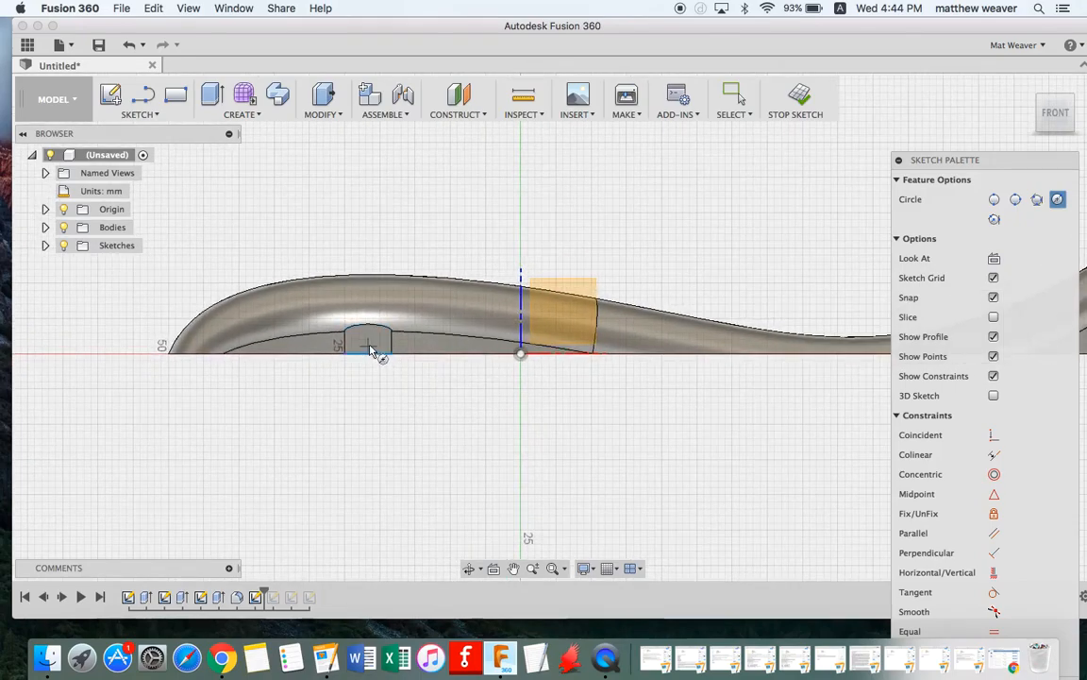
left_click(380, 354)
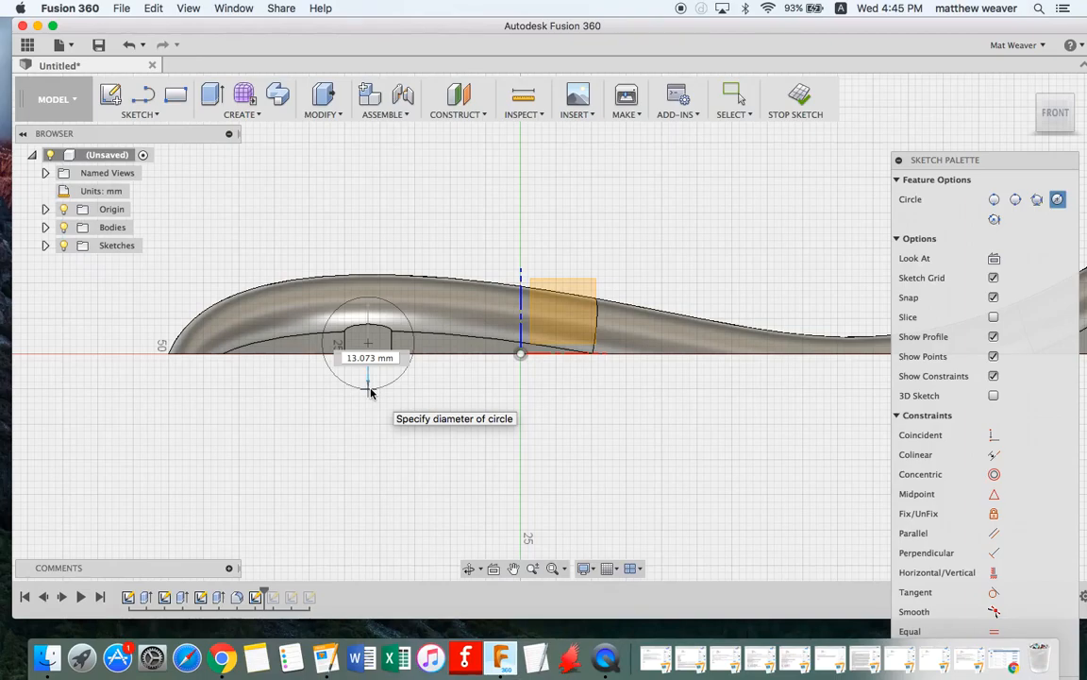
left_click(371, 392)
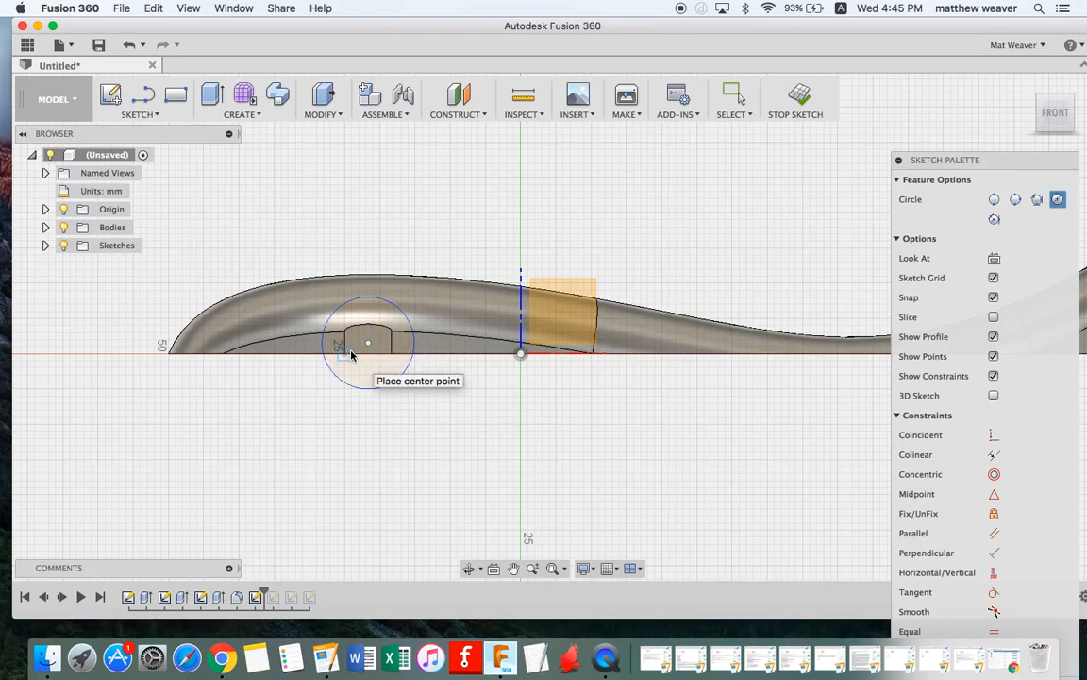
Check the wheel circle with the car body briefly hidden, restore the body, and hide the origin planes
scroll(349, 357, "up", 3)
scroll(351, 355, "down", 2)
scroll(352, 356, "left", 5)
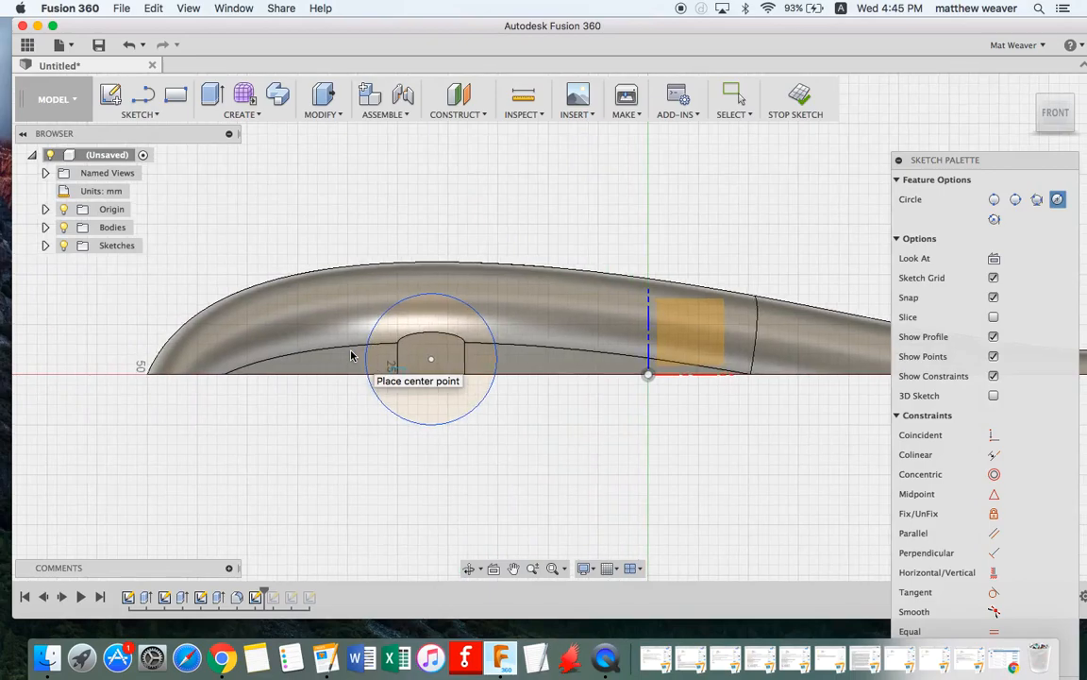
scroll(351, 356, "left", 4, "shift")
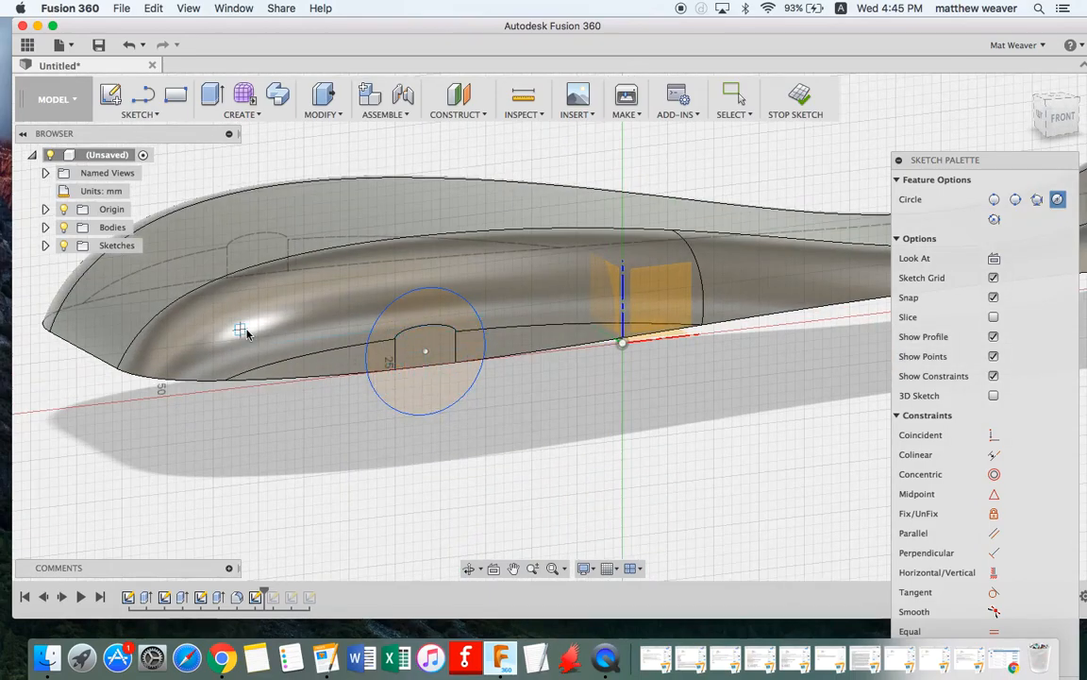
left_click(46, 228)
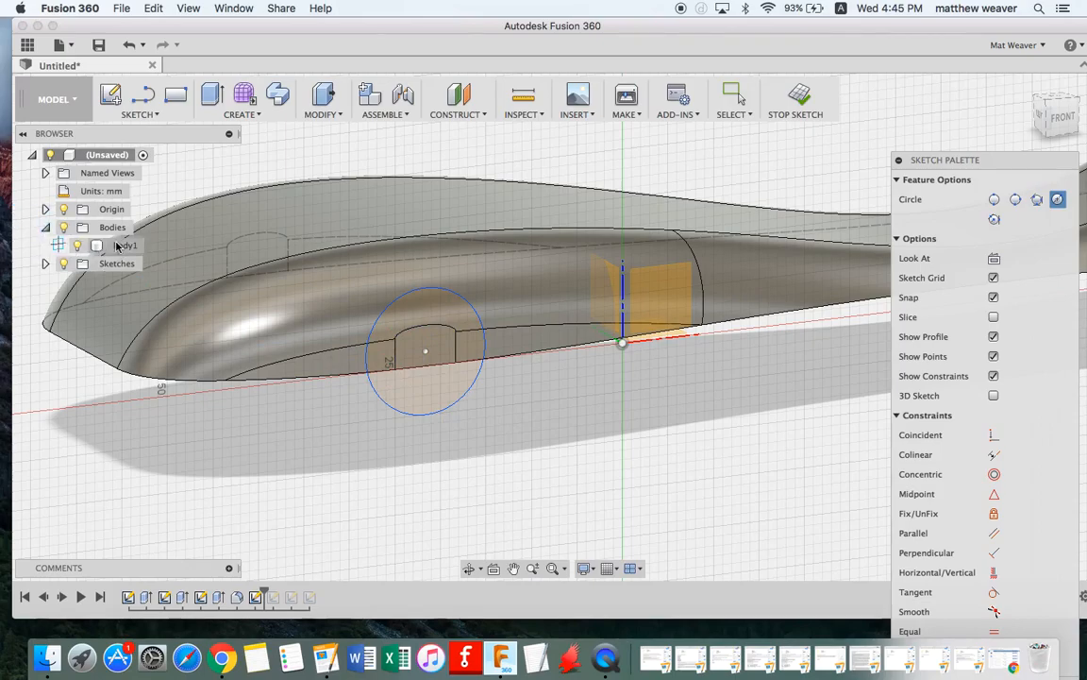
left_click(78, 245)
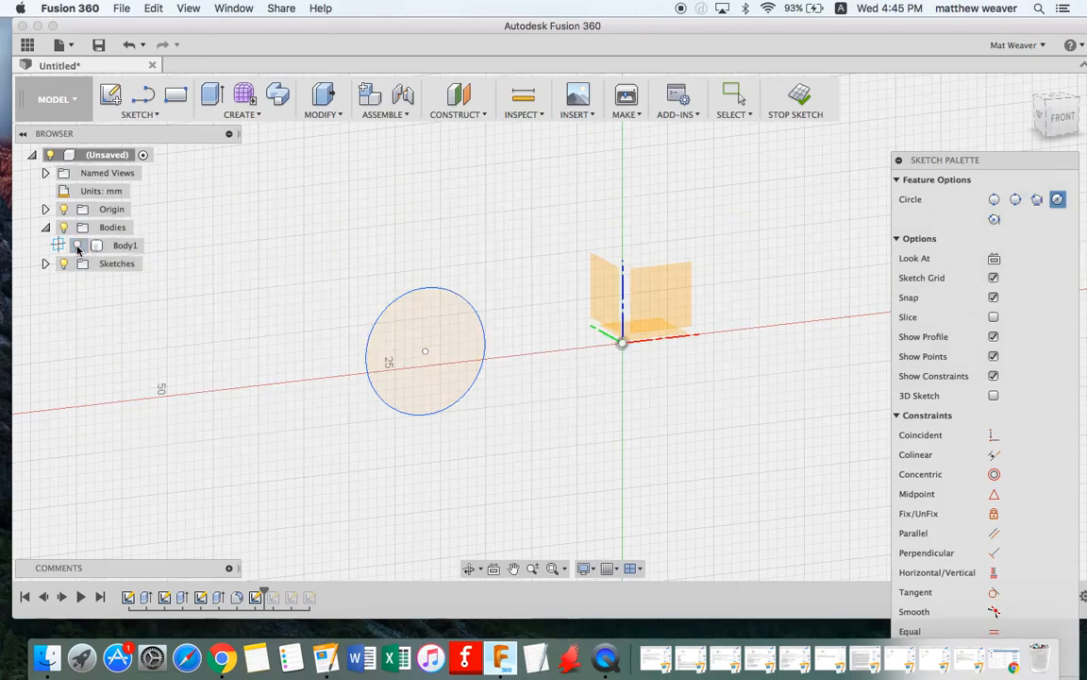
left_click(78, 245)
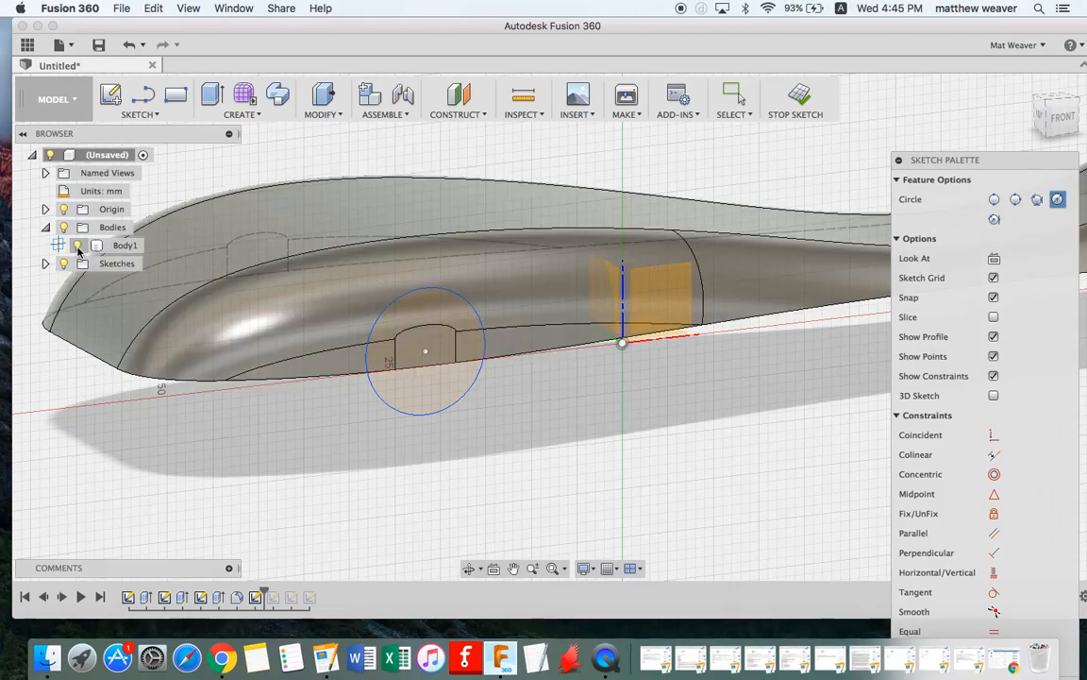
left_click(63, 208)
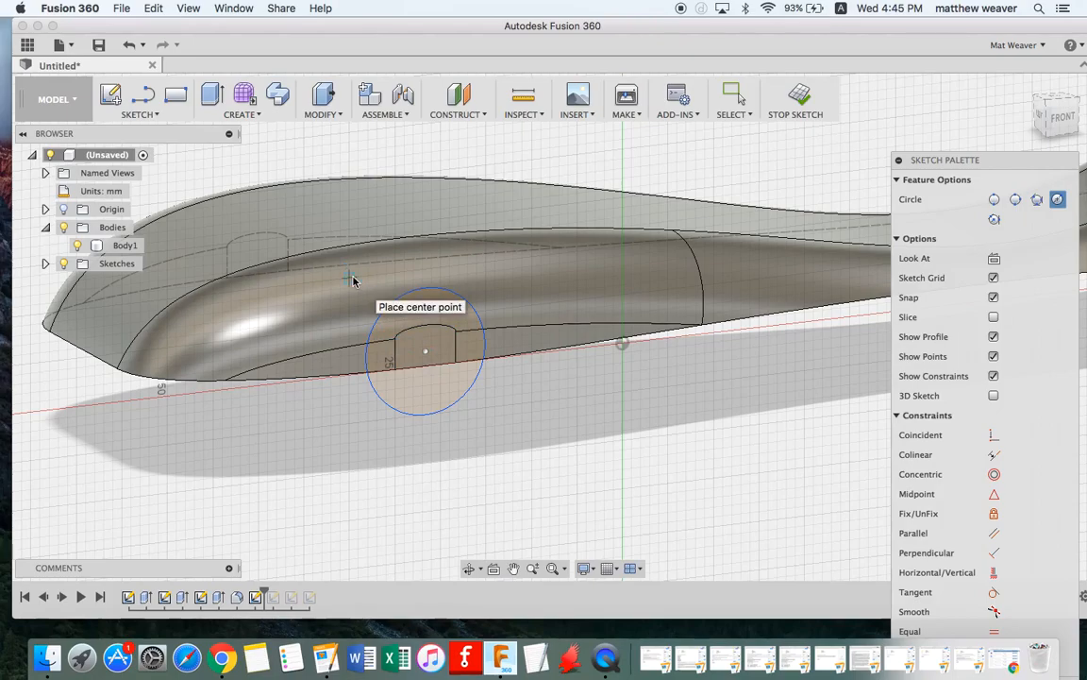
Set up an extrusion of the wheel circle with a distance of -4.00 mm, outward from the car body's side
left_click(323, 97)
left_click(418, 380)
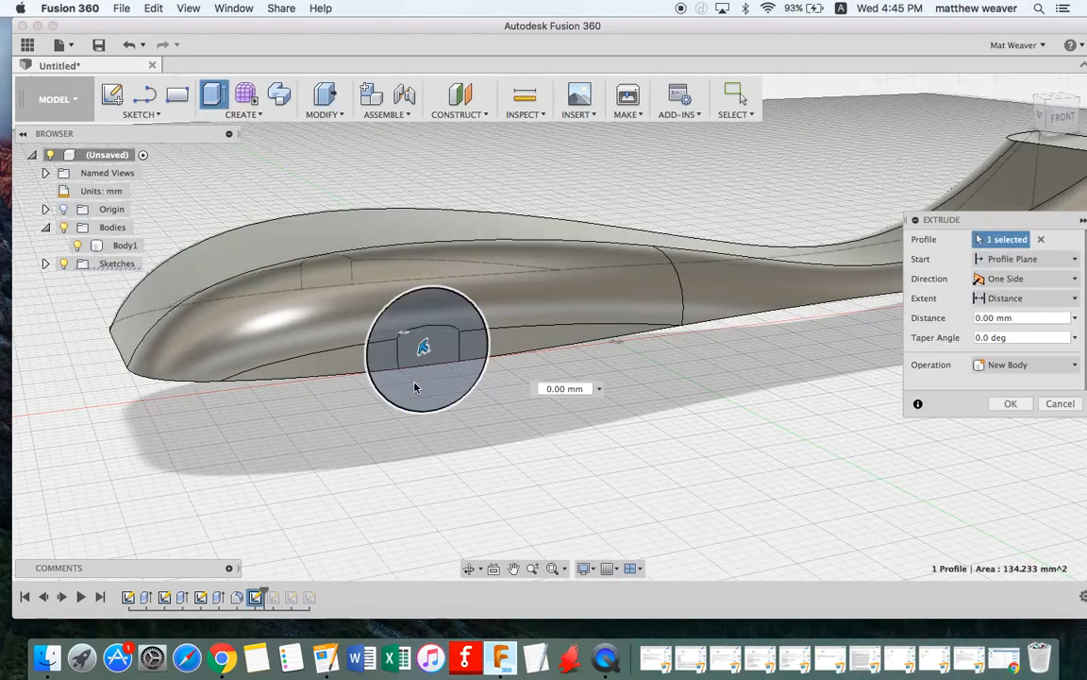
left_click_drag(423, 349, 443, 358)
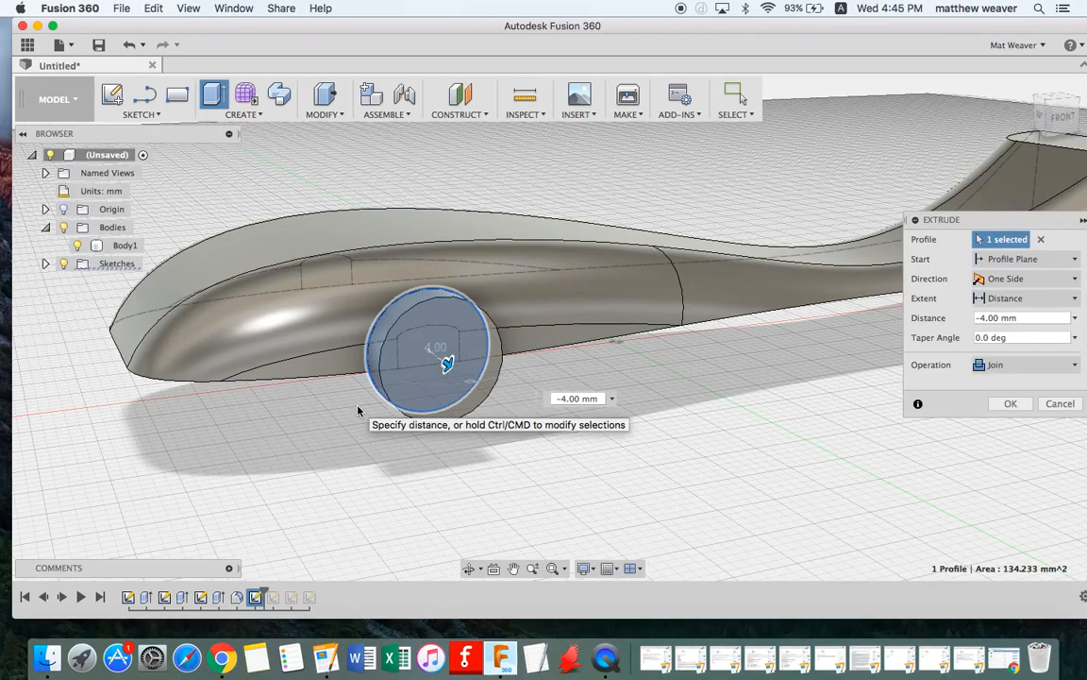
left_click(1041, 114)
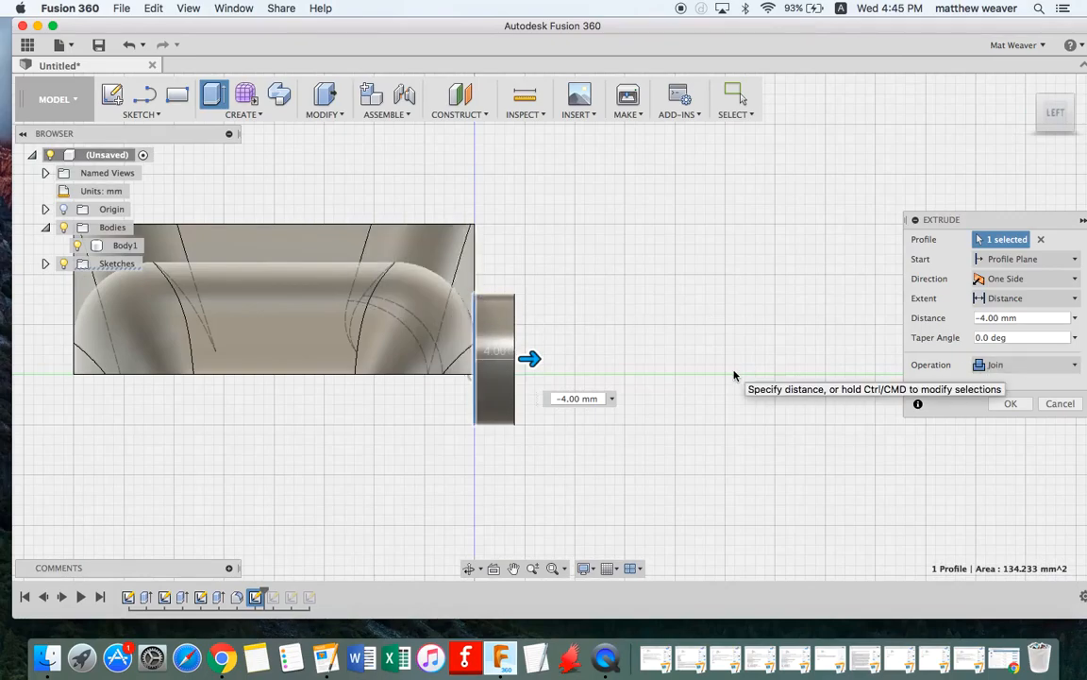
left_click_drag(1062, 113, 1021, 125)
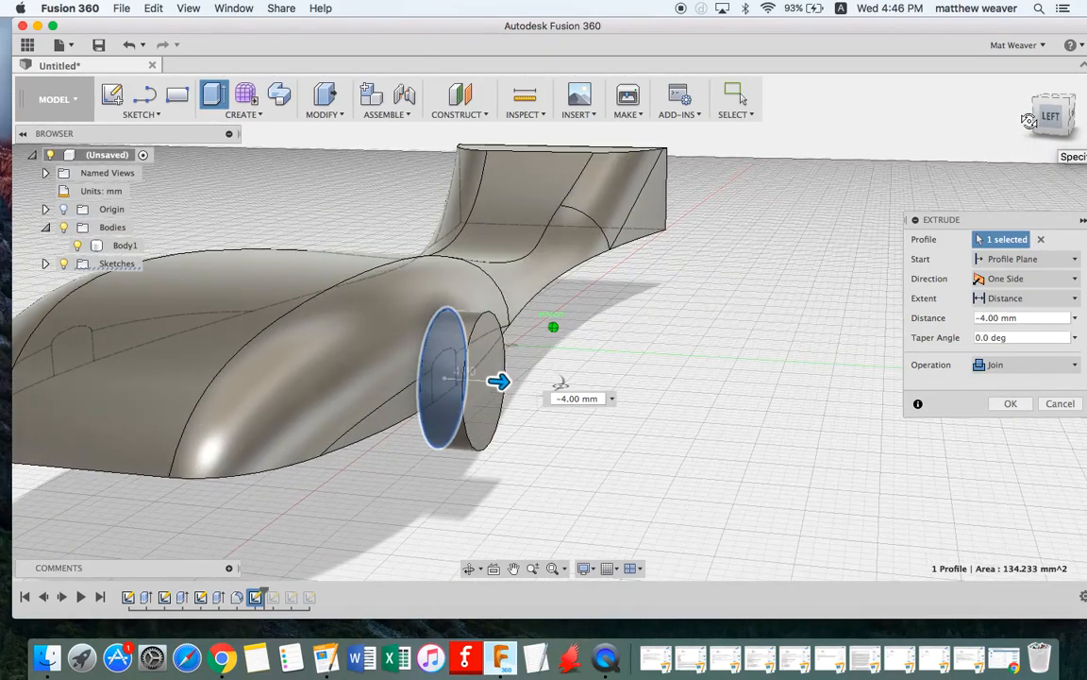
Set the wheel extrusion's operation to New Body, finish it, and leave the car body visible
left_click(999, 368)
left_click(1003, 426)
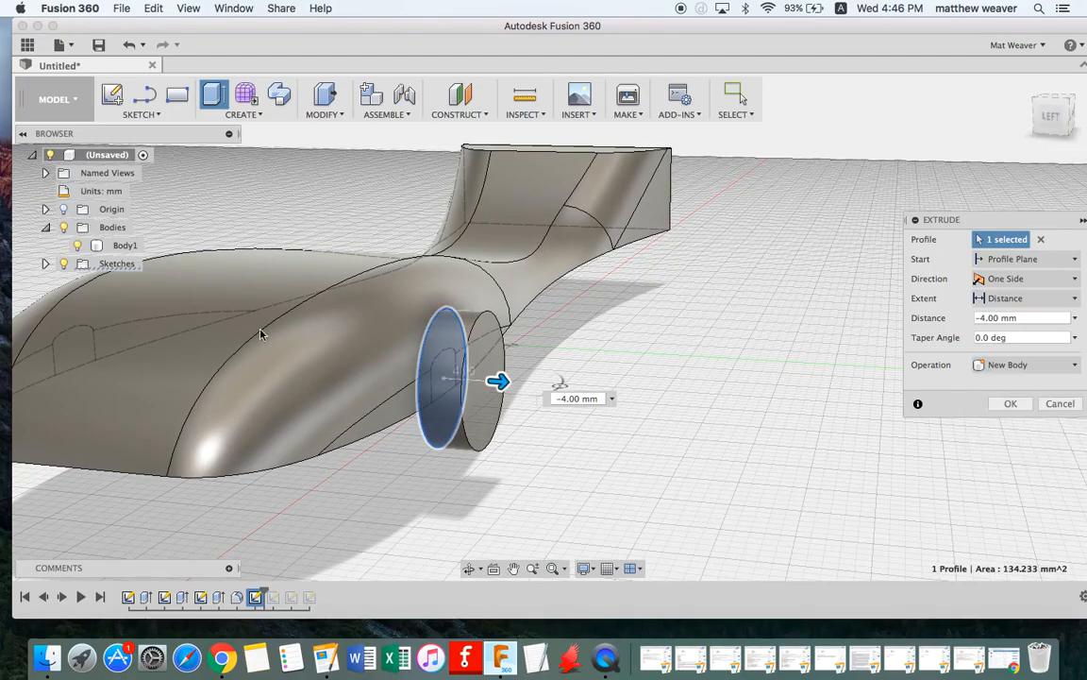
left_click(77, 245)
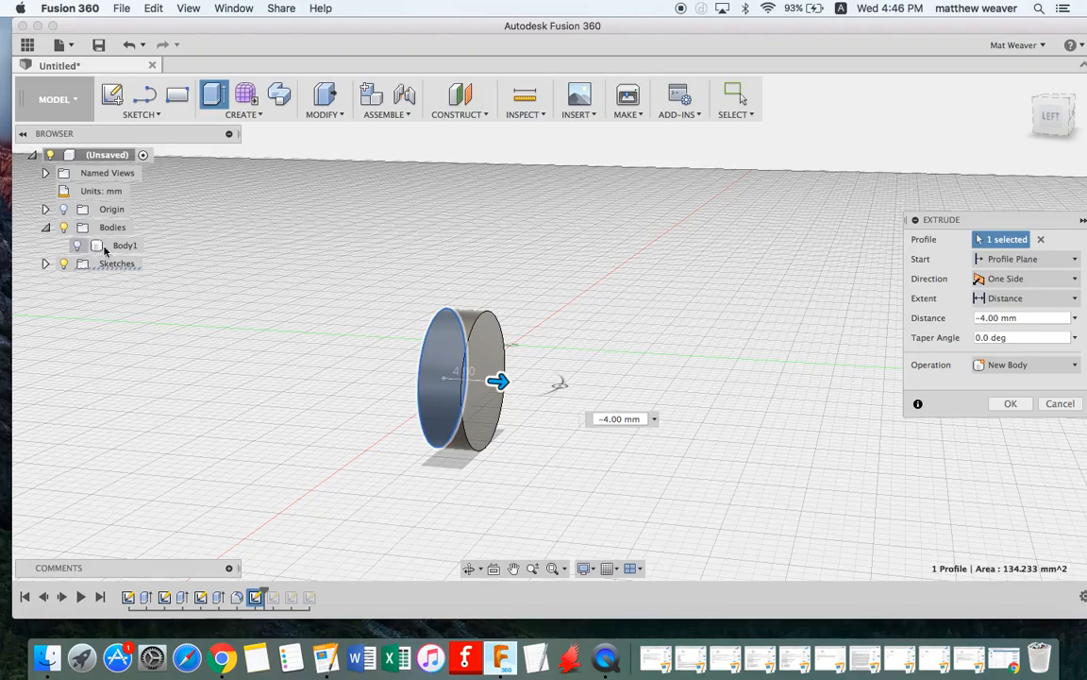
left_click(1006, 403)
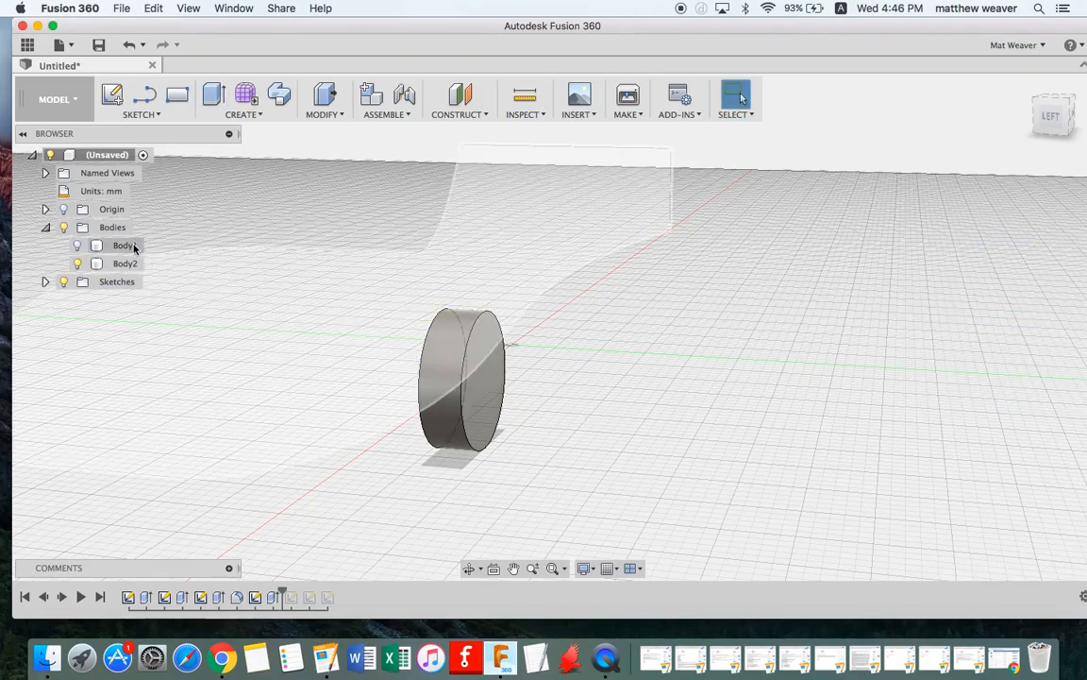
left_click(79, 246)
left_click(78, 246)
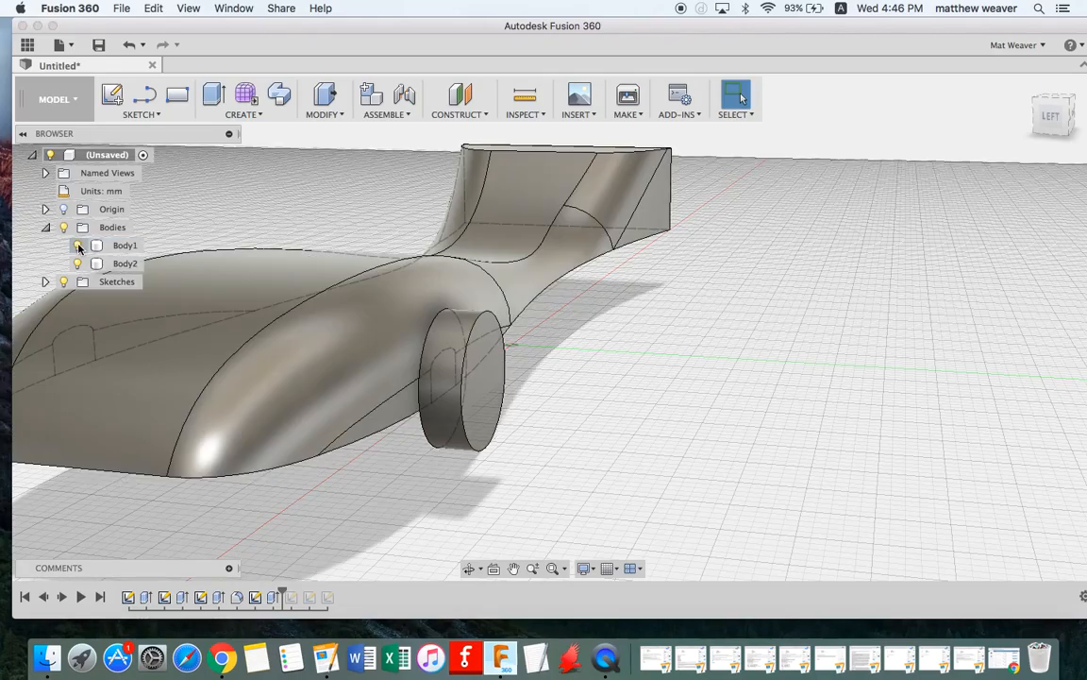
Examine the new wheel from several sides to see how it sits against the car body
scroll(616, 327, "right", 6, "shift")
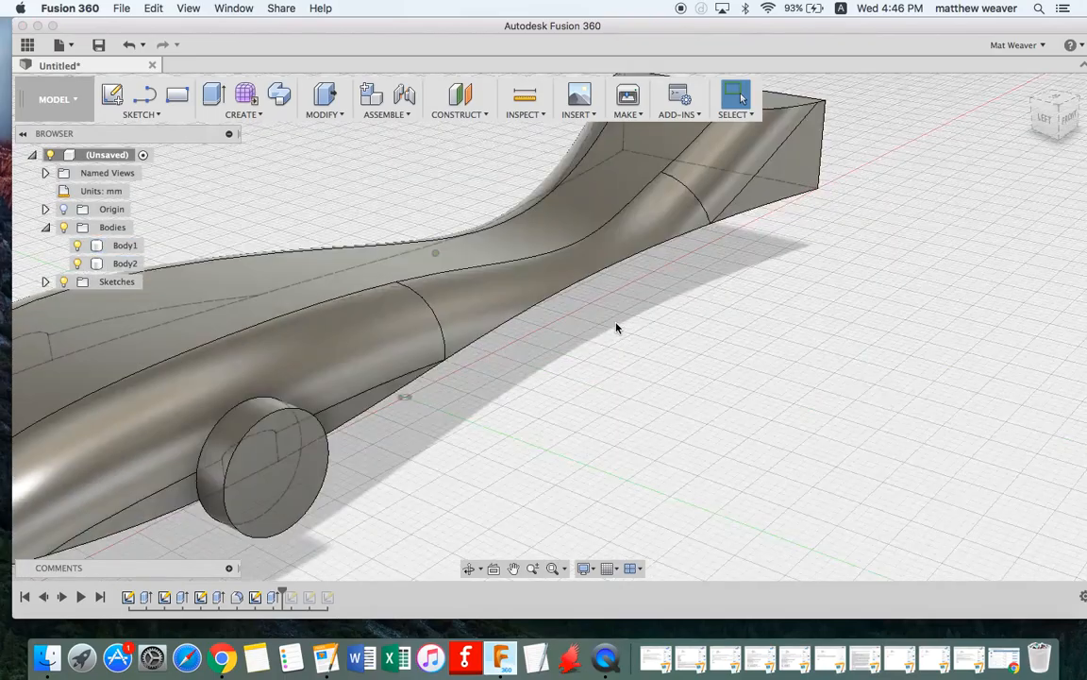
scroll(572, 375, "left", 2)
scroll(572, 375, "left", 3)
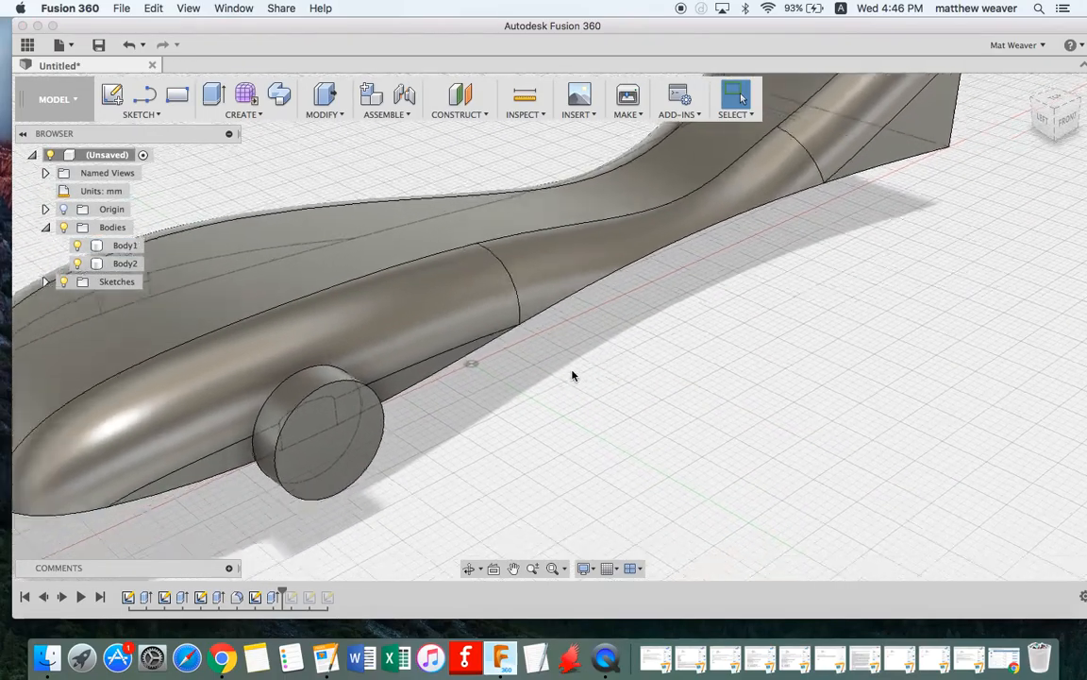
scroll(572, 375, "right", 5, "shift")
scroll(572, 376, "left", 5, "shift")
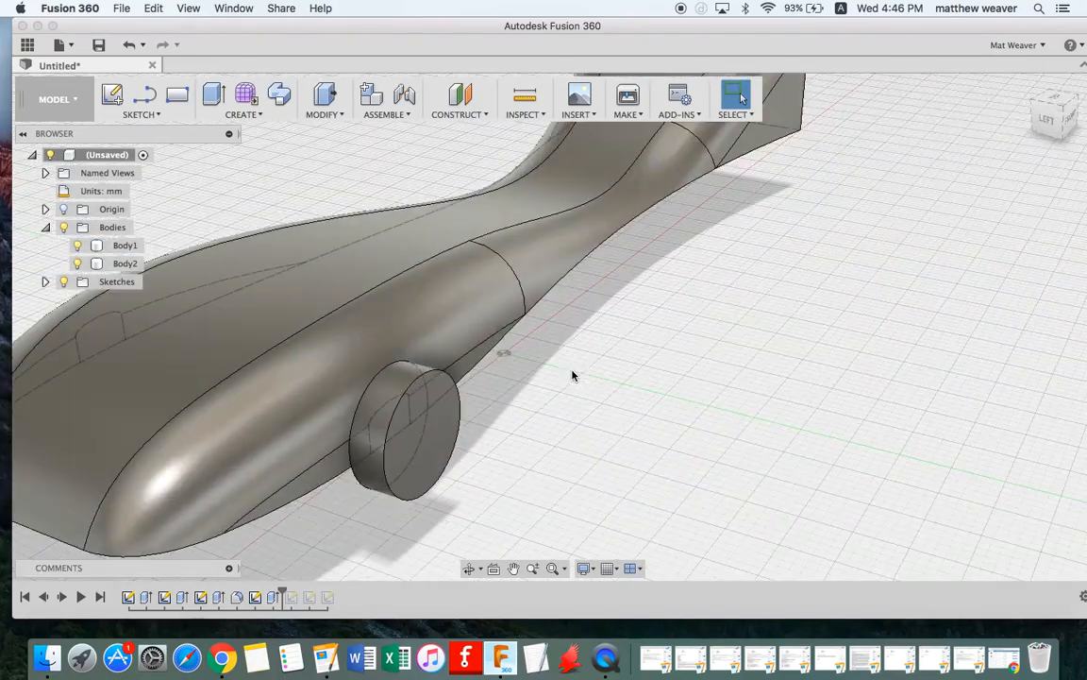
left_click(323, 114)
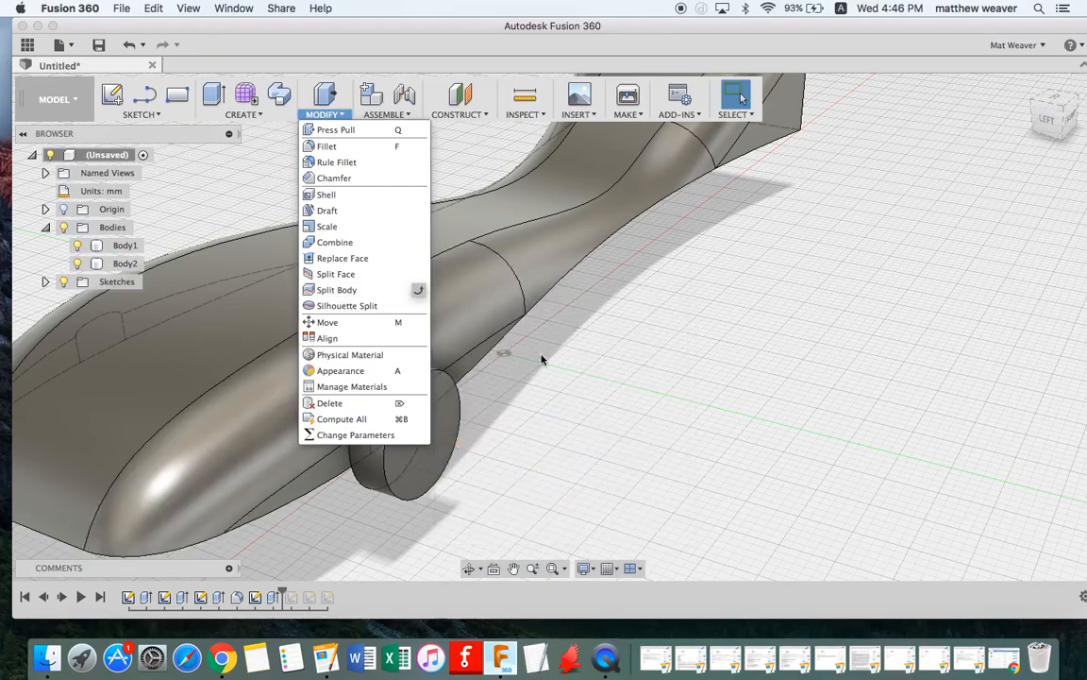
left_click(594, 388)
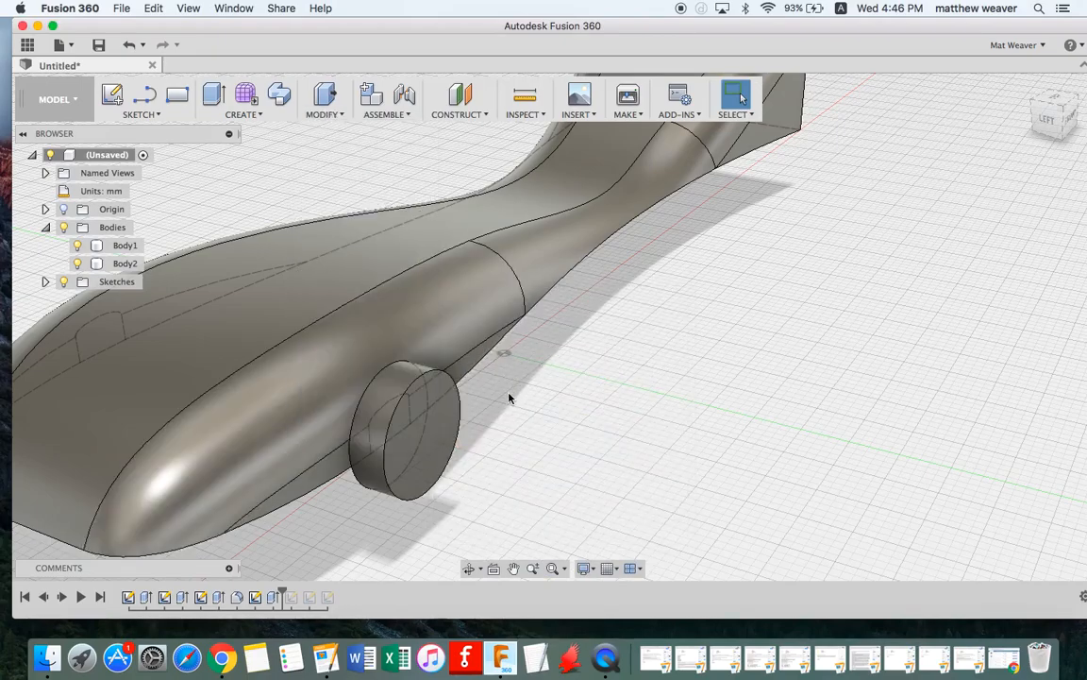
scroll(510, 398, "left", 10, "shift")
scroll(510, 398, "right", 5, "shift")
scroll(510, 397, "left", 10, "shift")
scroll(510, 397, "up", 5, "shift")
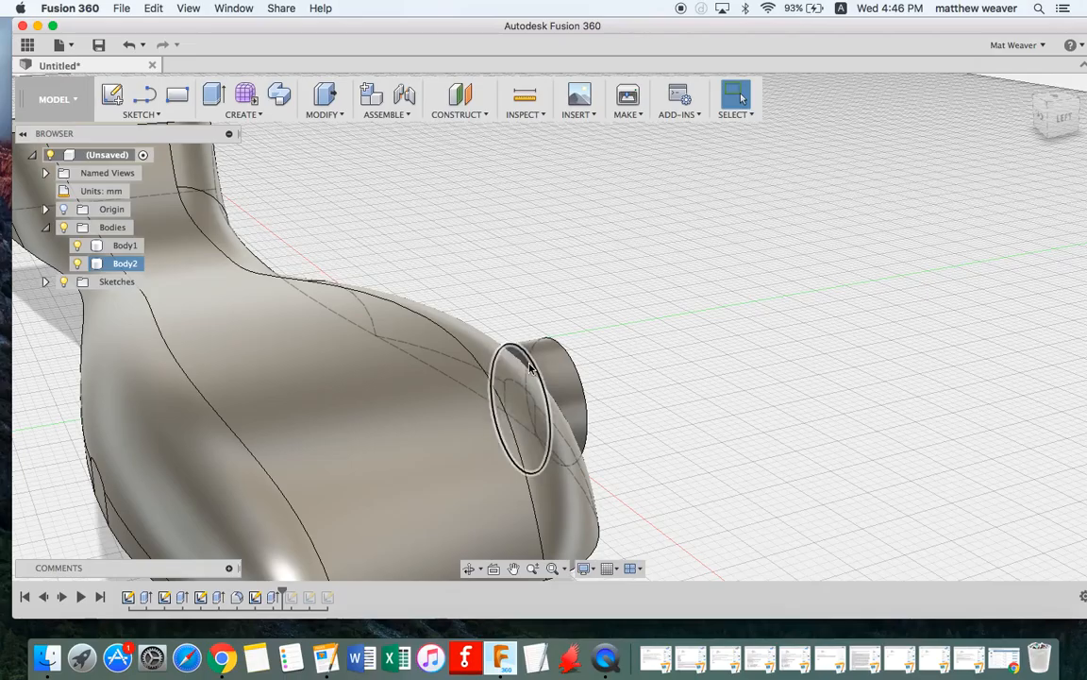
scroll(737, 351, "right", 10, "shift")
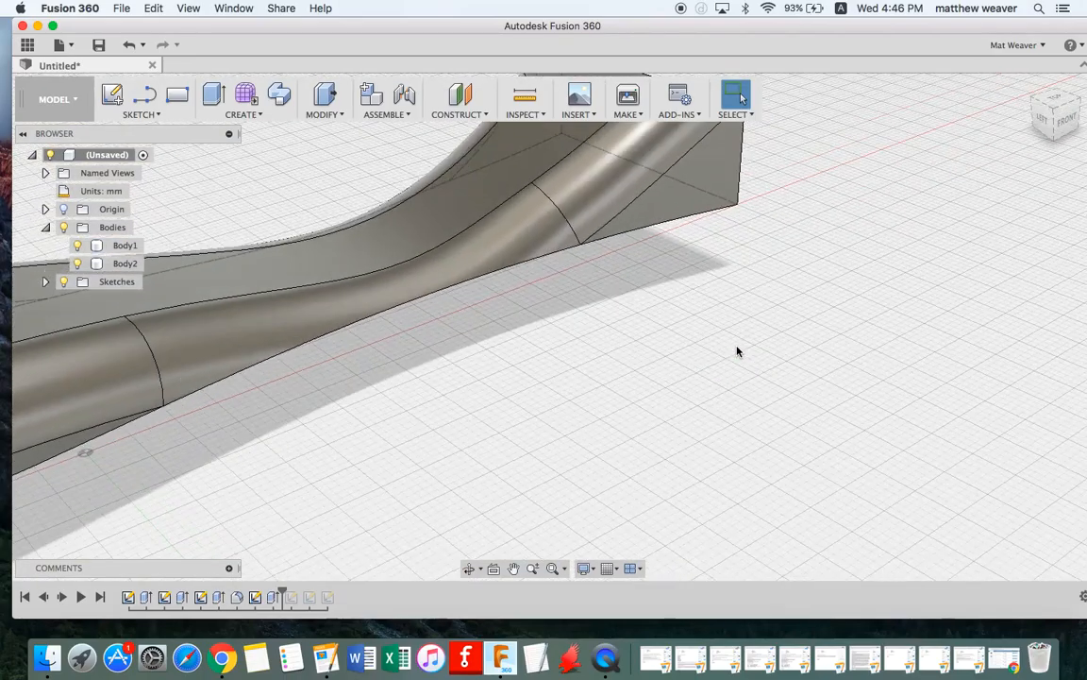
scroll(737, 351, "down", 6)
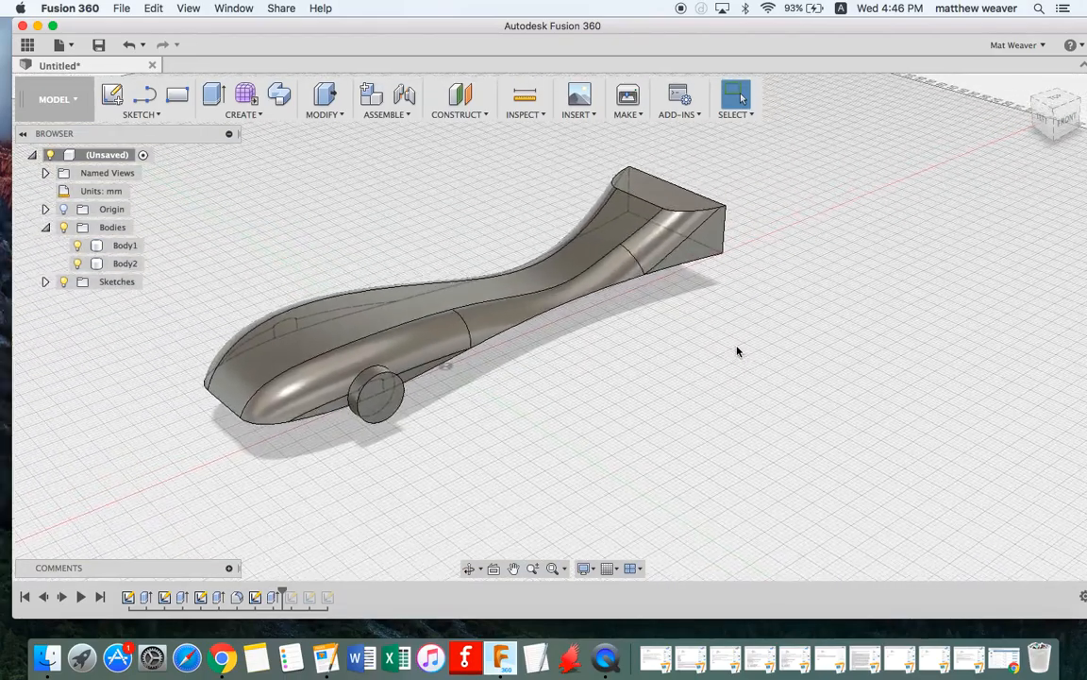
scroll(529, 387, "up", 3)
scroll(528, 387, "left", 3)
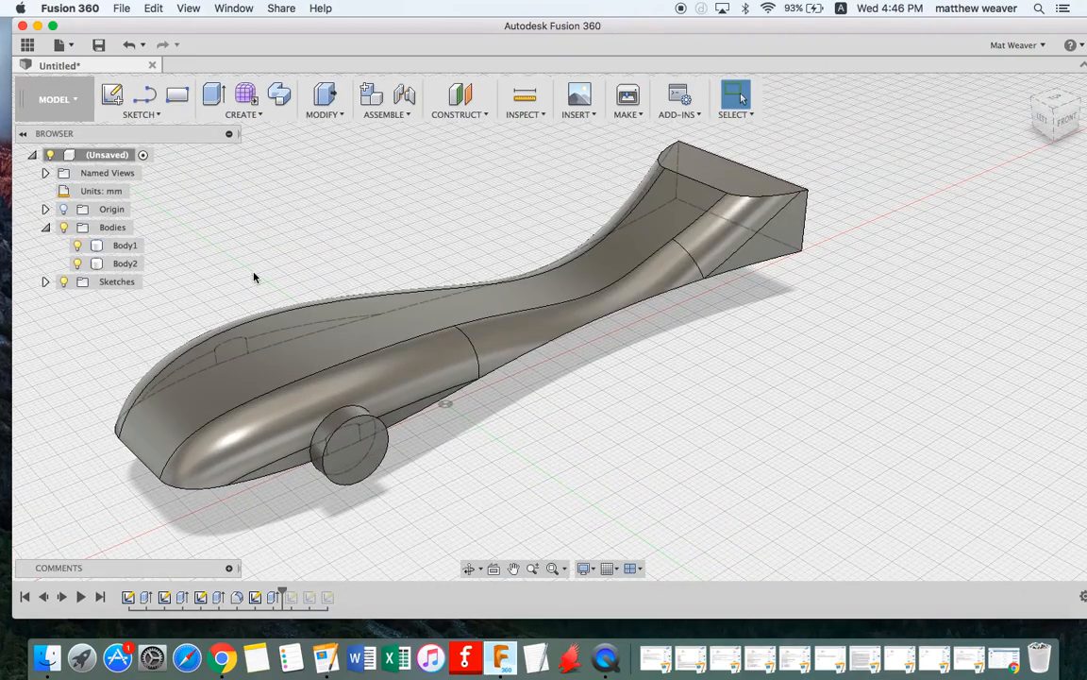
Copy the front wheel body and paste the duplicate into the model
left_click(112, 264)
right_click(112, 264)
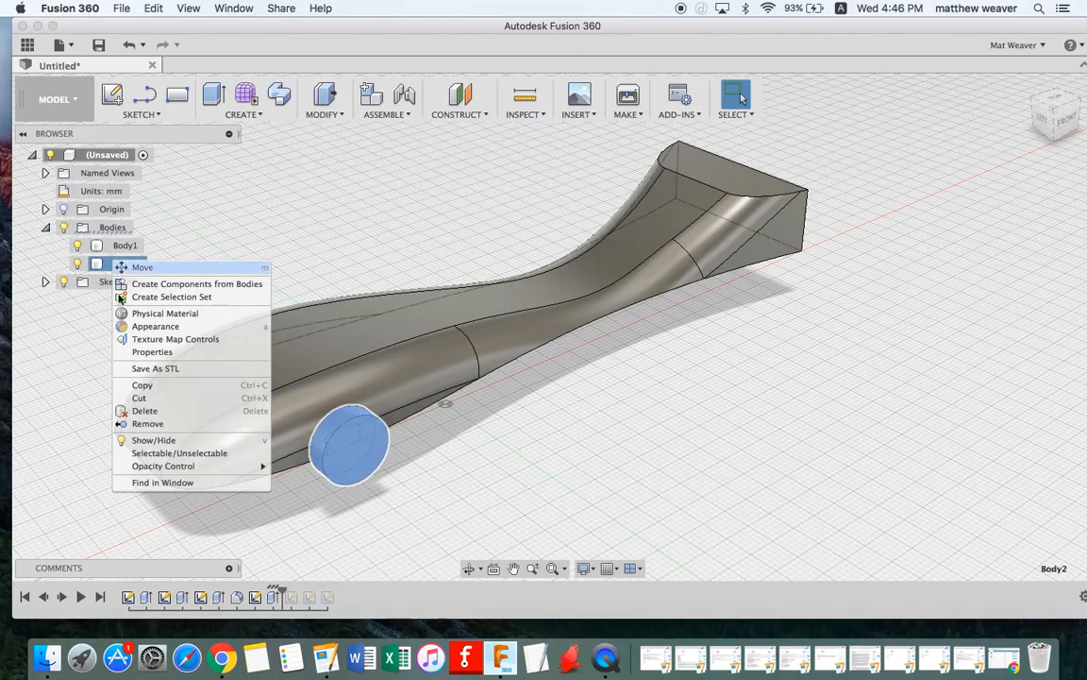
left_click(143, 386)
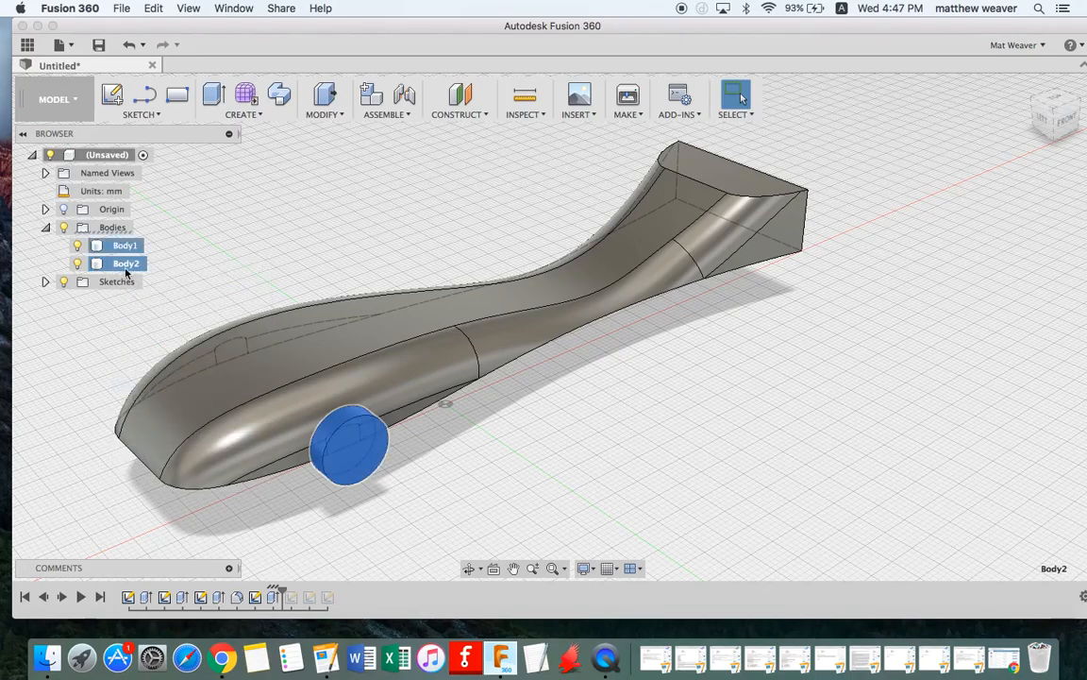
right_click(112, 265)
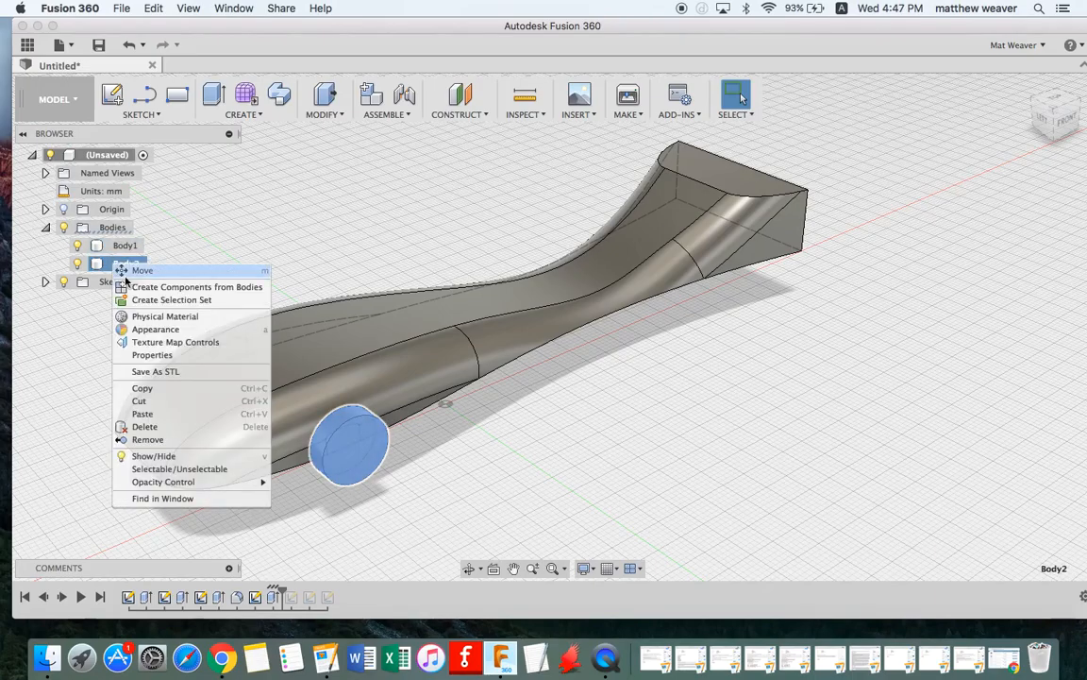
left_click(156, 410)
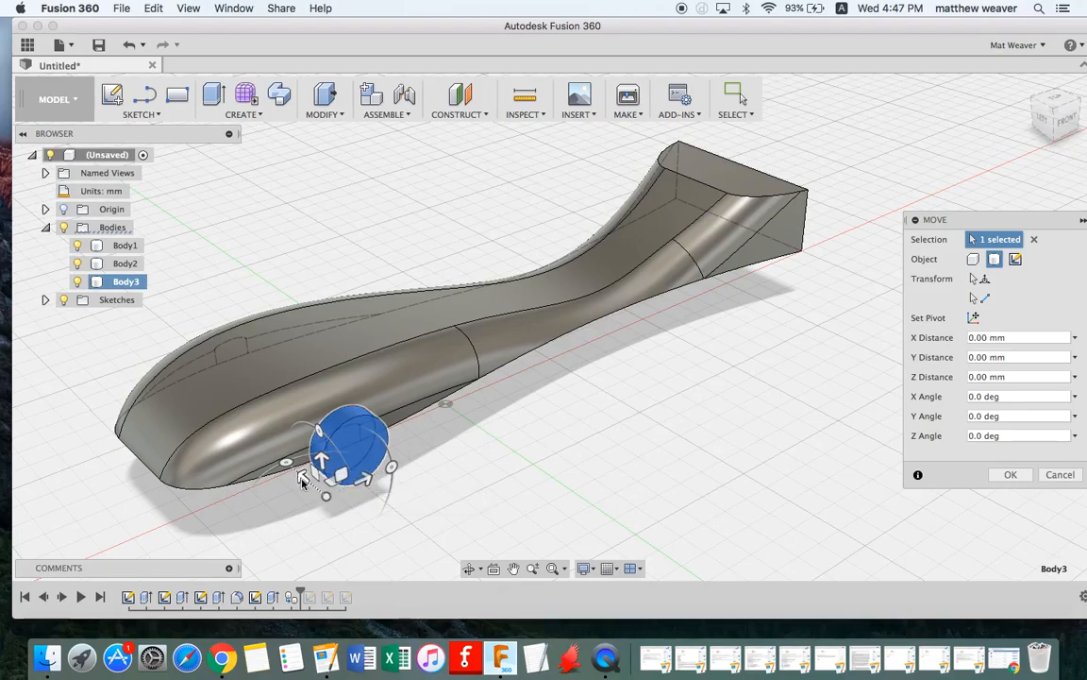
Move the pasted wheel 105.00 mm in X, along the car's side to the rear, and finish the move
mouse_move(302, 477)
left_mouse_down()
mouse_move(241, 421)
mouse_move(315, 483)
mouse_move(302, 476)
left_mouse_up()
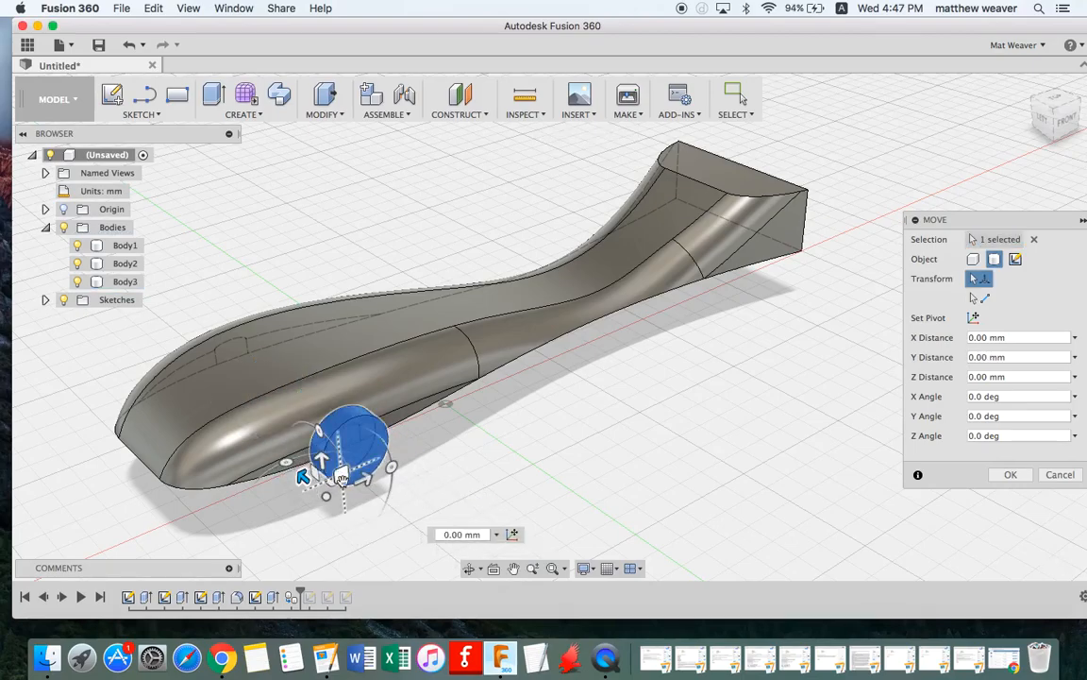
left_click_drag(368, 482, 748, 315)
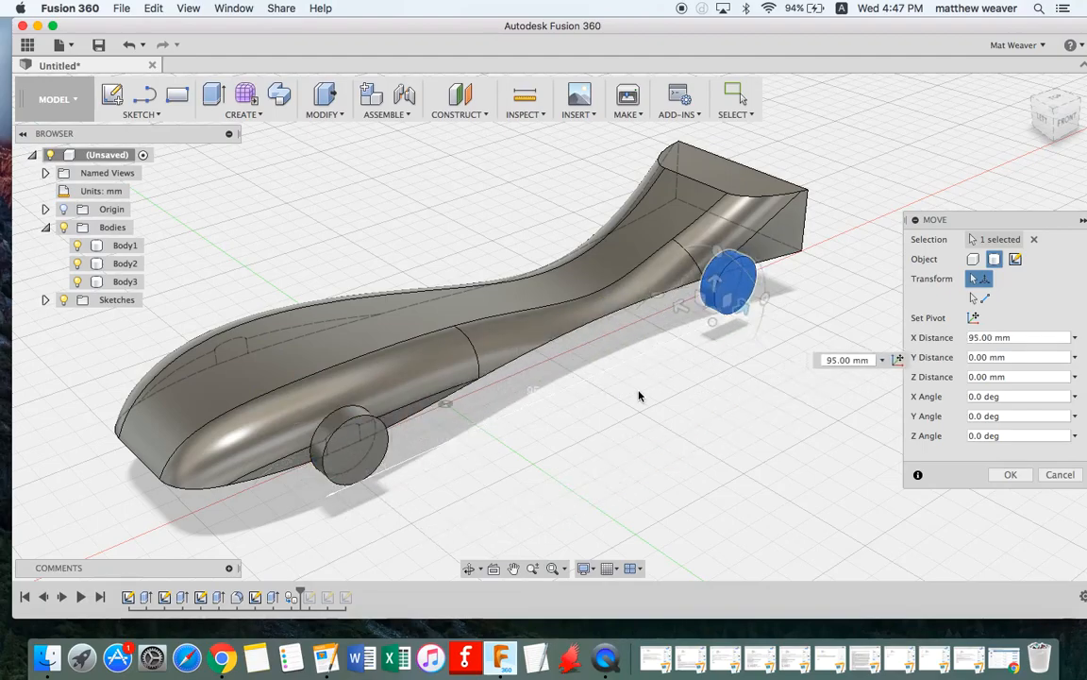
left_click(1064, 118)
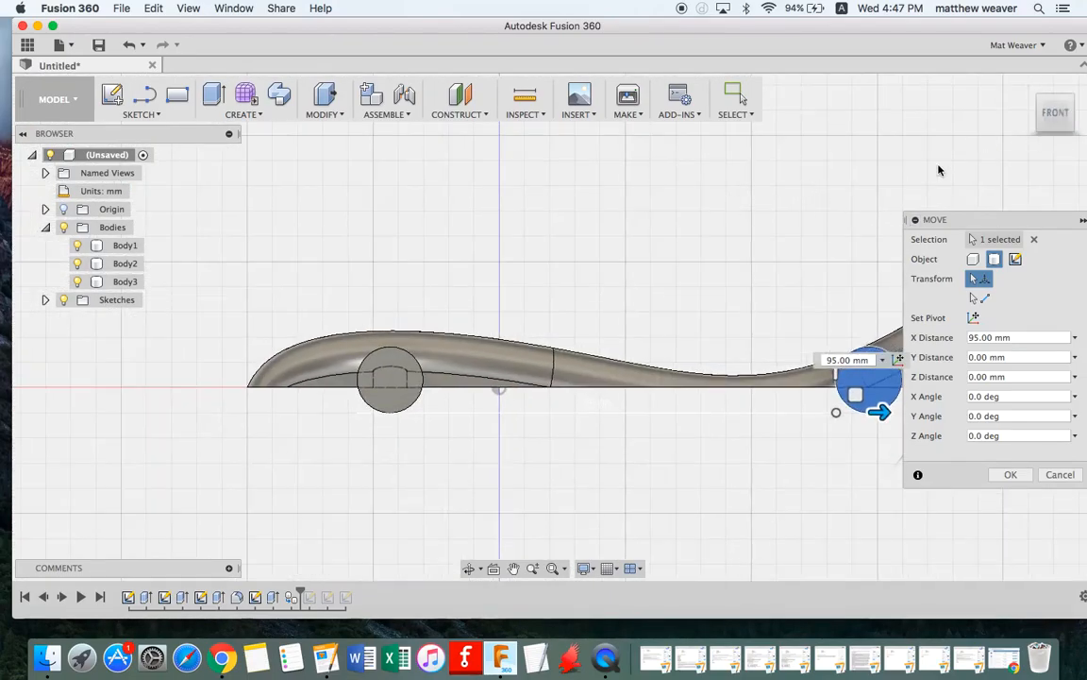
scroll(757, 265, "right", 5)
scroll(757, 265, "right", 2)
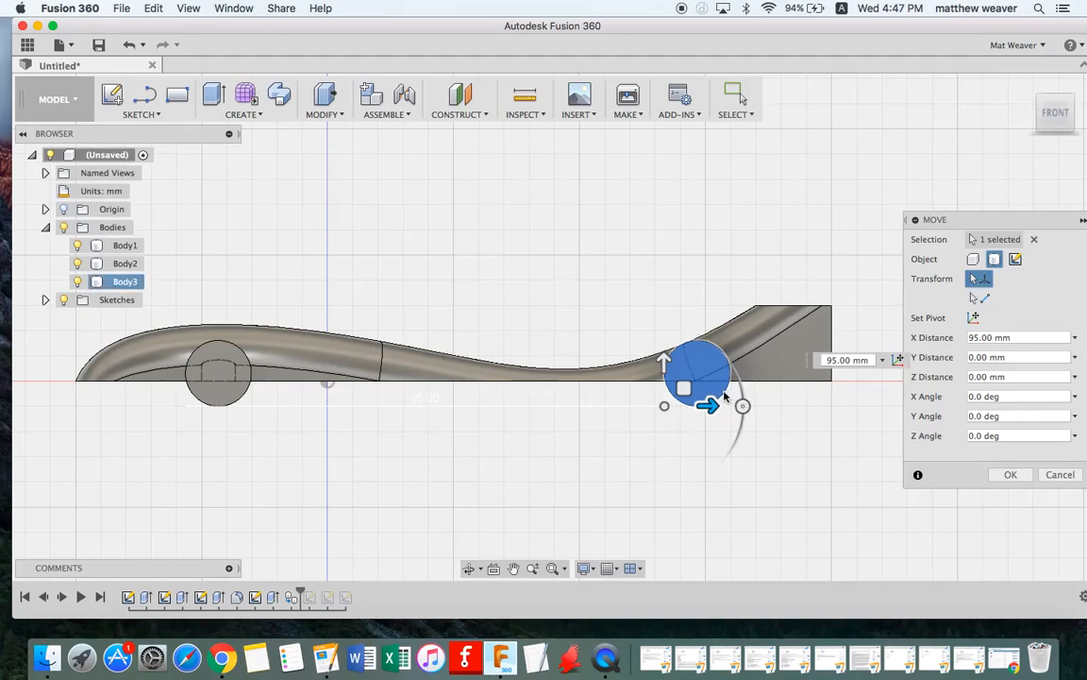
left_click_drag(713, 406, 760, 406)
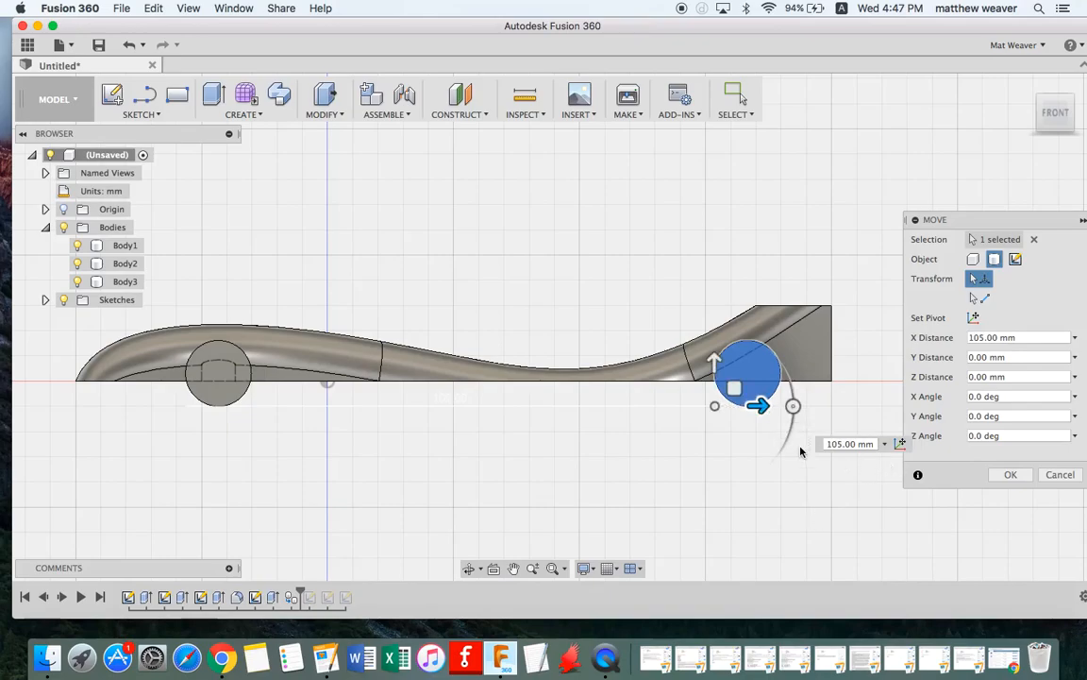
left_click(1008, 476)
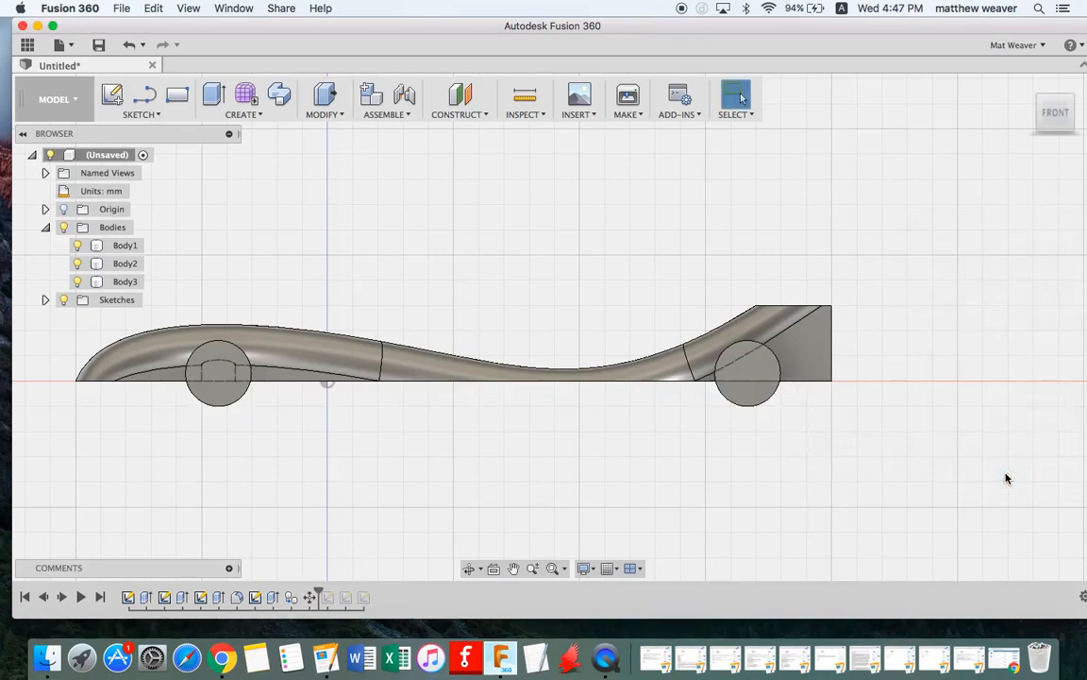
Examine from several angles how the front and rear wheels sit against the car body's side
scroll(496, 429, "left", 10, "shift")
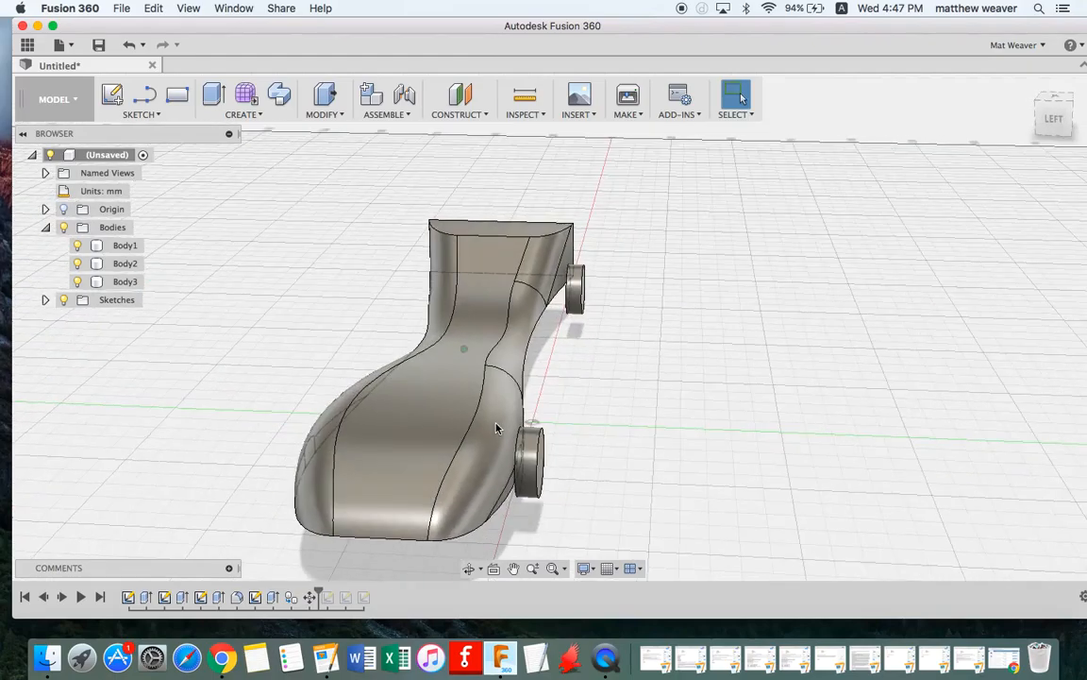
scroll(496, 428, "right", 10, "shift")
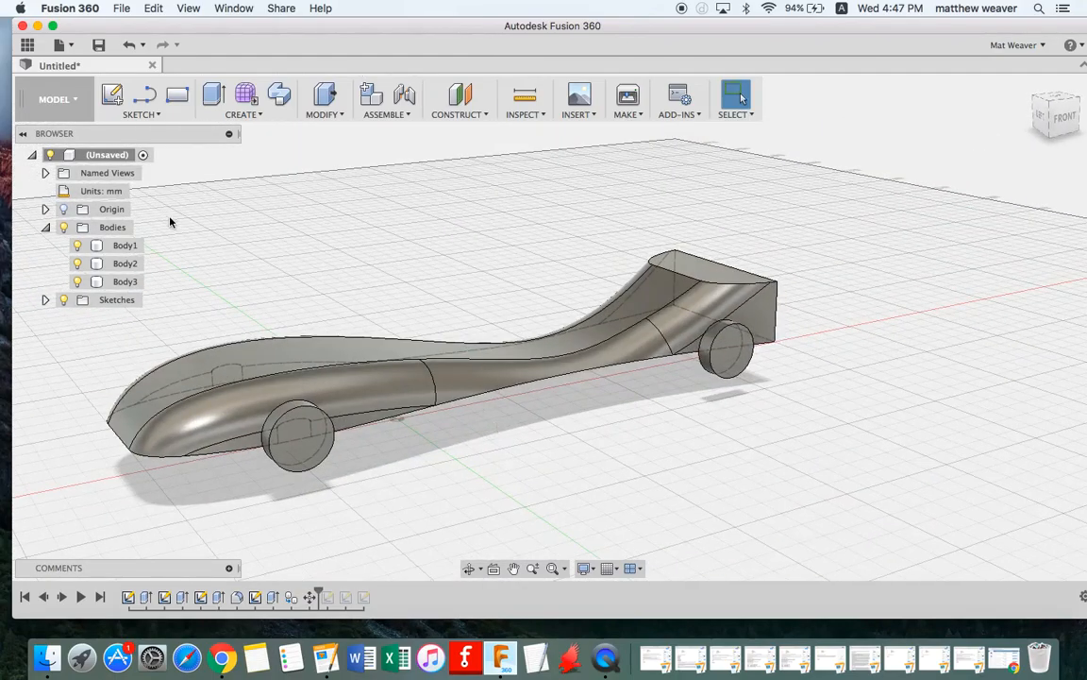
scroll(373, 327, "left", 10, "shift")
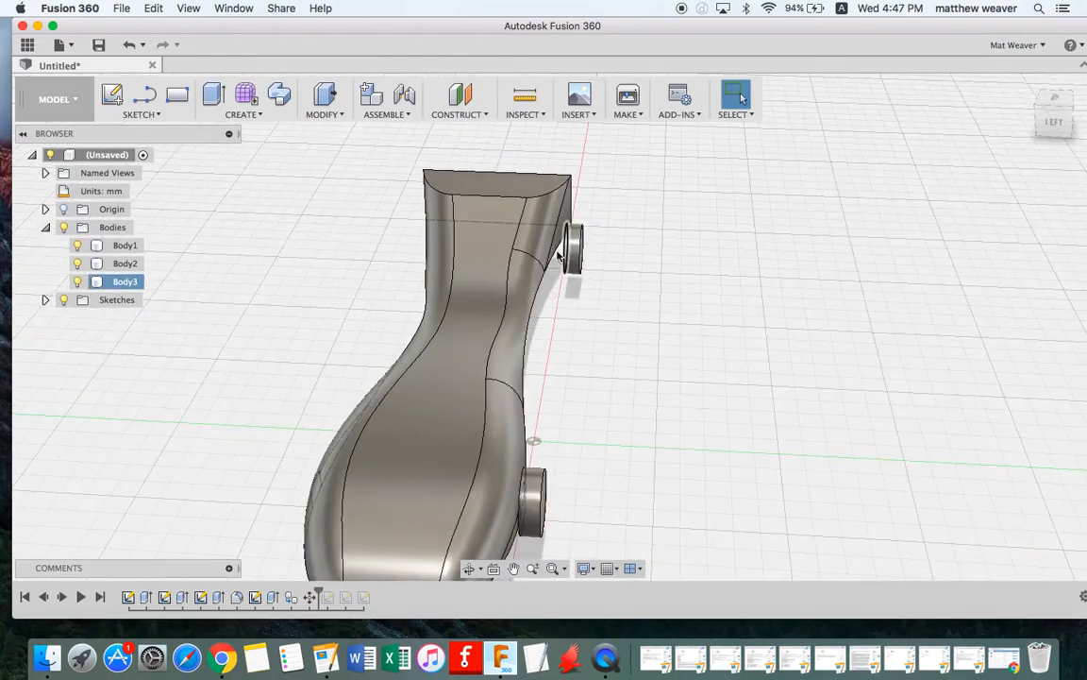
scroll(609, 396, "right", 8, "shift")
scroll(608, 397, "left", 8, "shift")
scroll(609, 397, "right", 8, "shift")
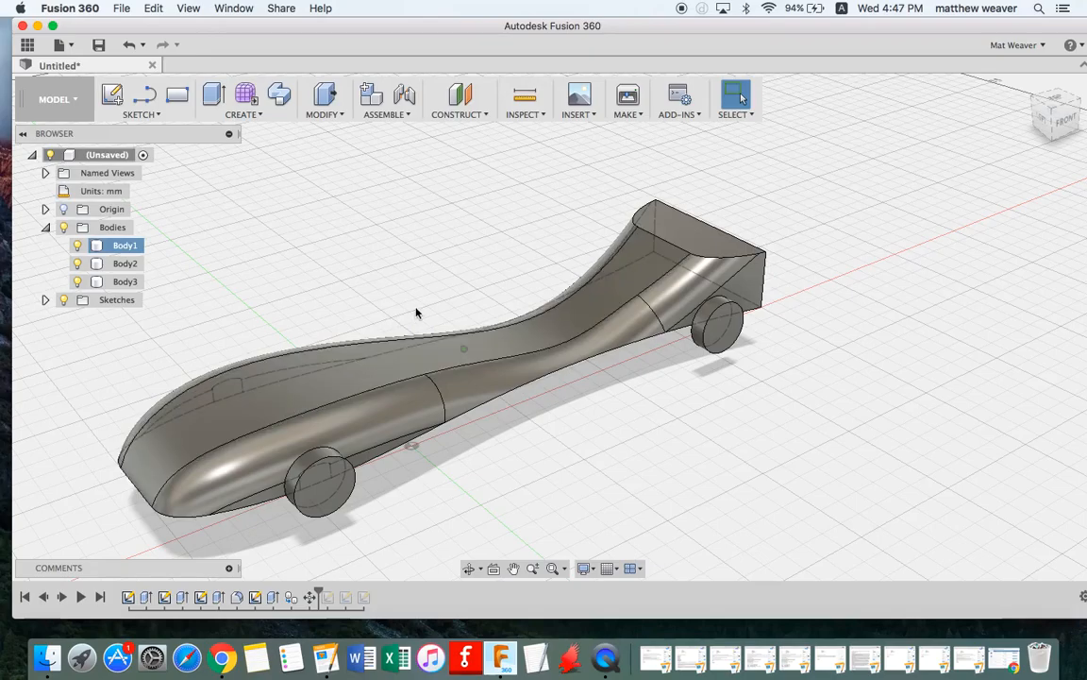
scroll(326, 307, "up", 3)
scroll(326, 308, "down", 5)
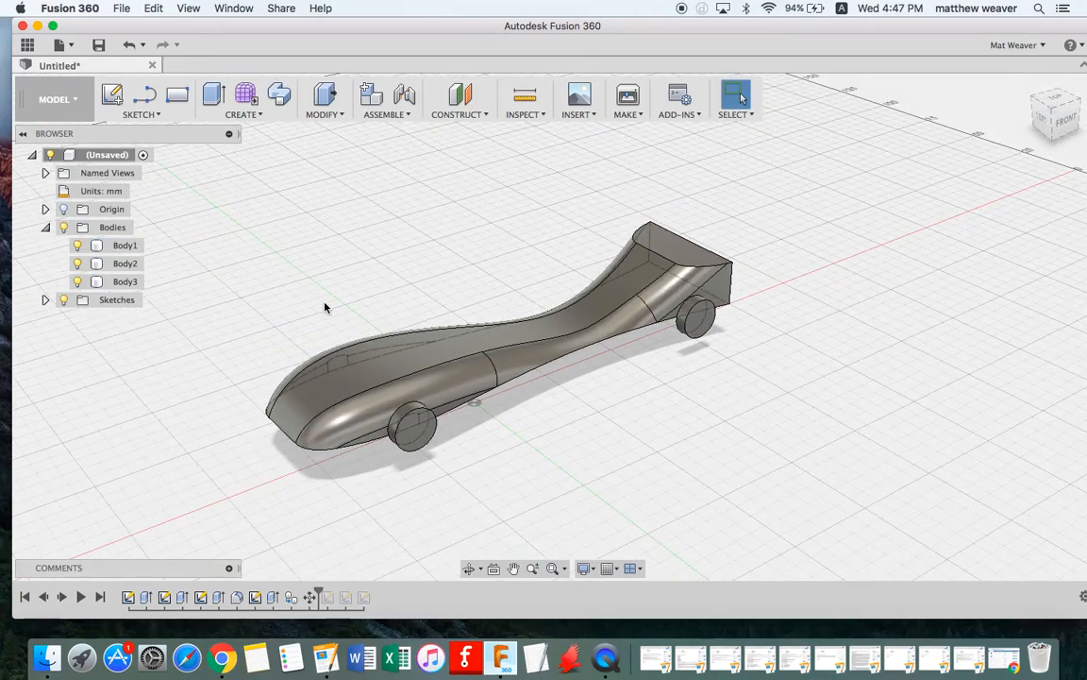
scroll(325, 308, "up", 3)
Copy the front and rear wheel bodies together and paste the duplicates into the model
left_click(123, 281)
left_click(122, 265, "shift")
right_click(123, 265)
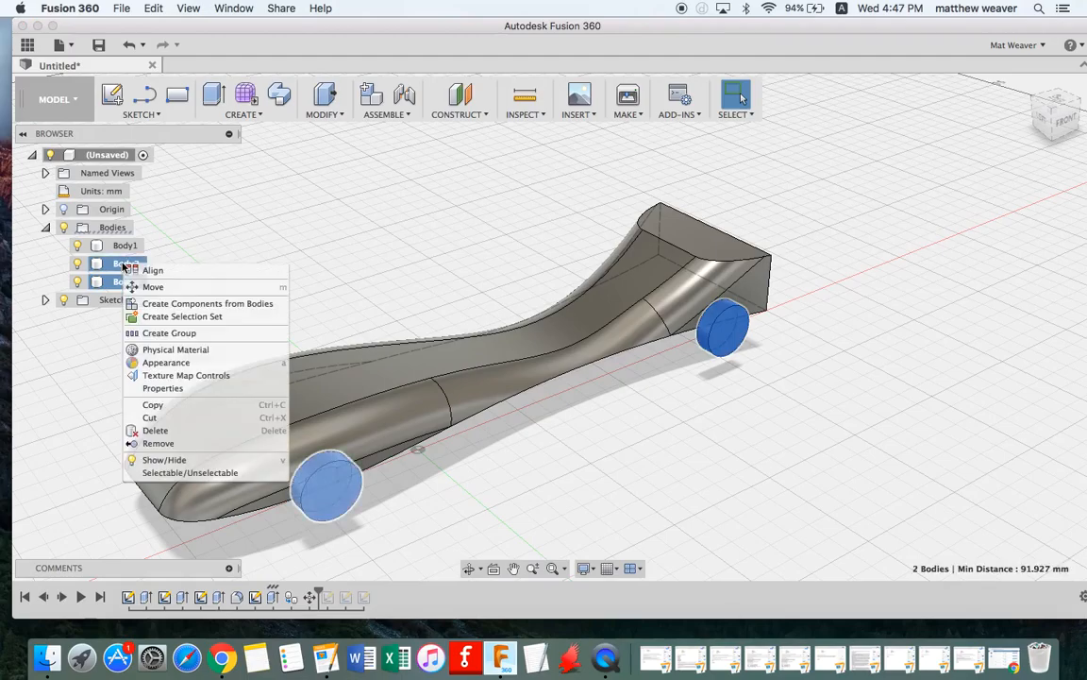
left_click(162, 409)
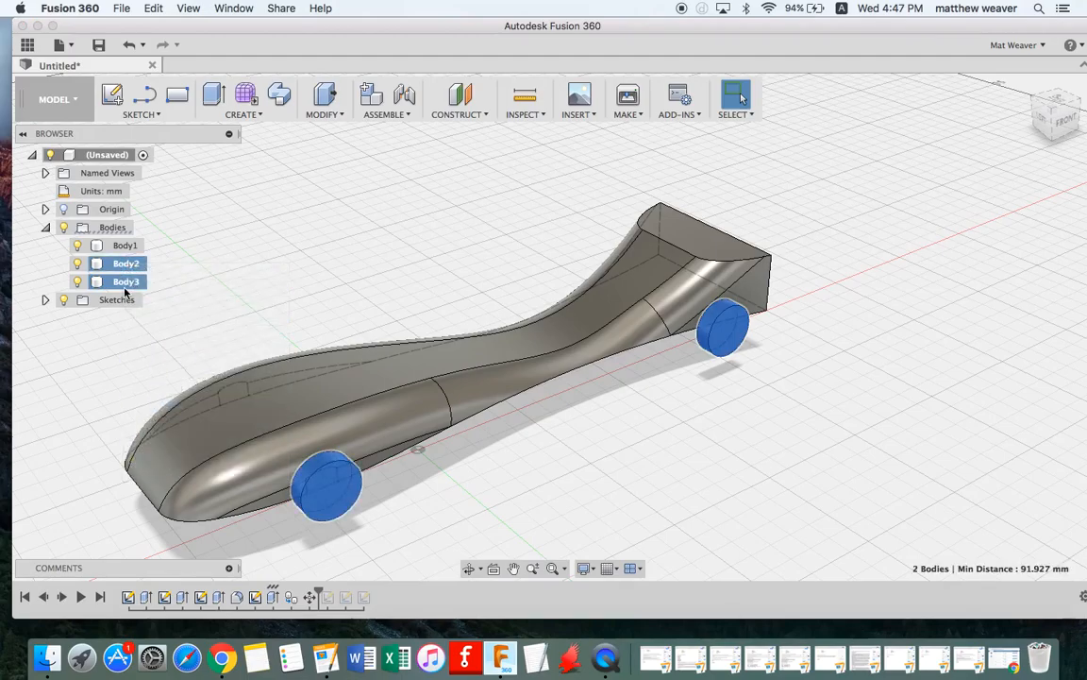
right_click(121, 282)
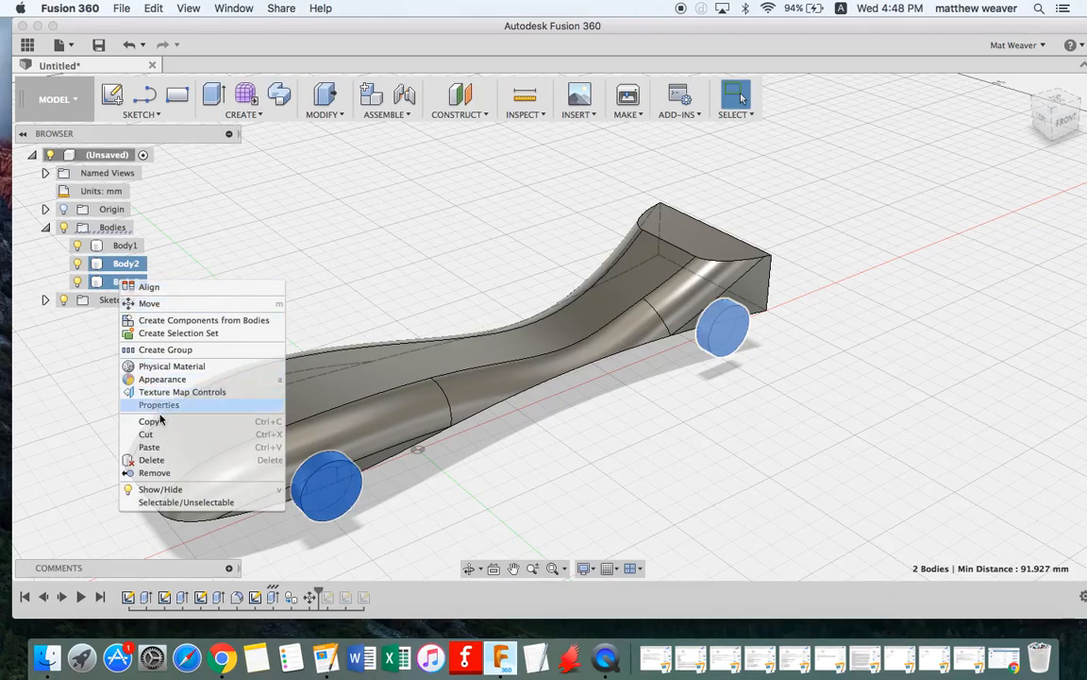
left_click(151, 447)
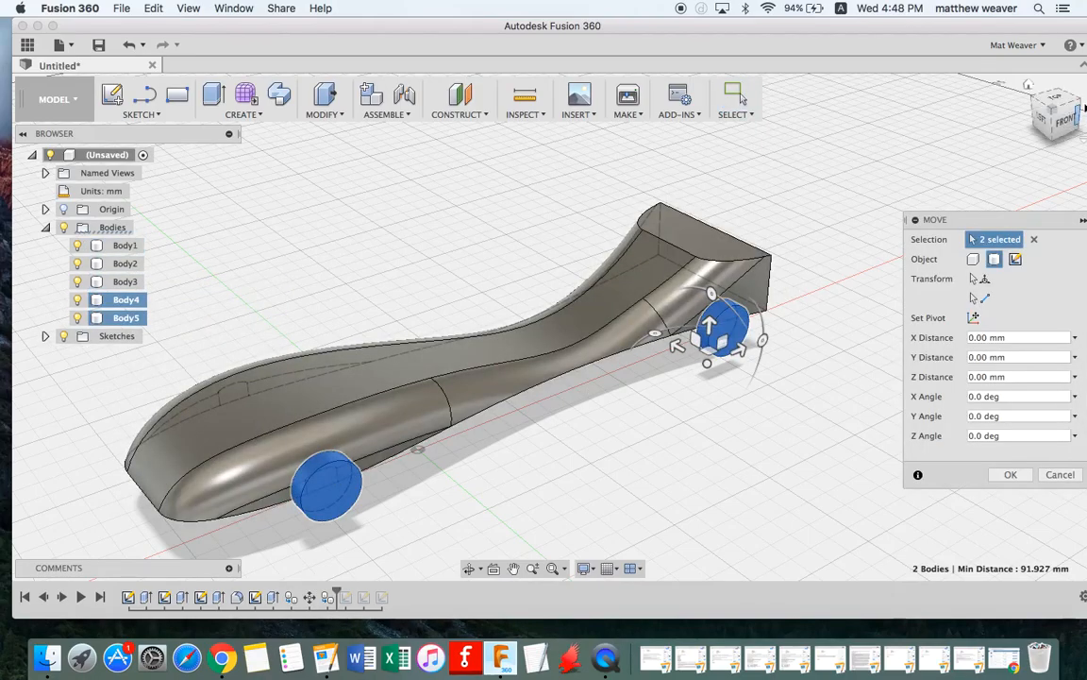
Move the two pasted wheels 44.00 mm in Y so they sit flush against the car body's opposite side, and finish the move
left_click(1045, 120)
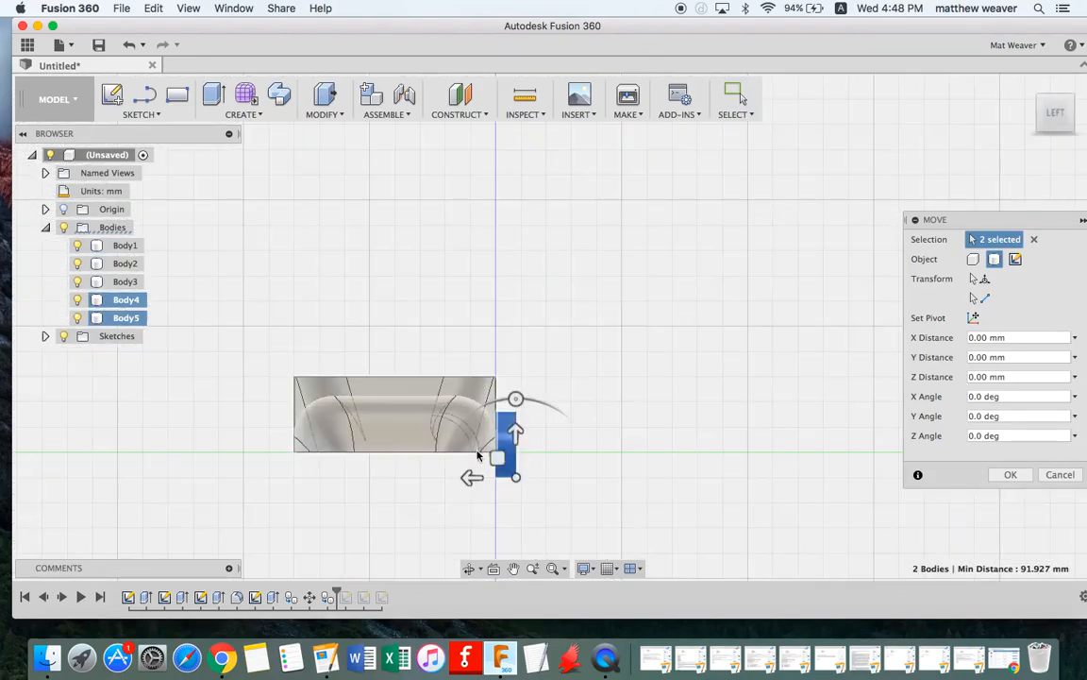
left_click_drag(472, 476, 242, 479)
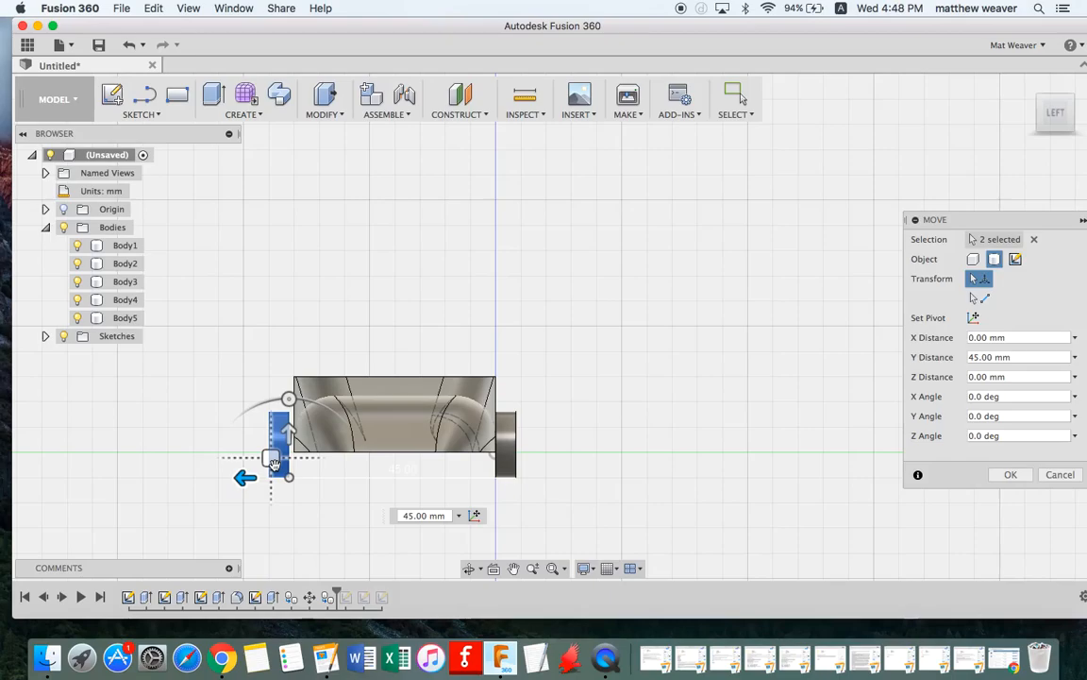
scroll(269, 467, "up", 3)
scroll(270, 470, "up", 3)
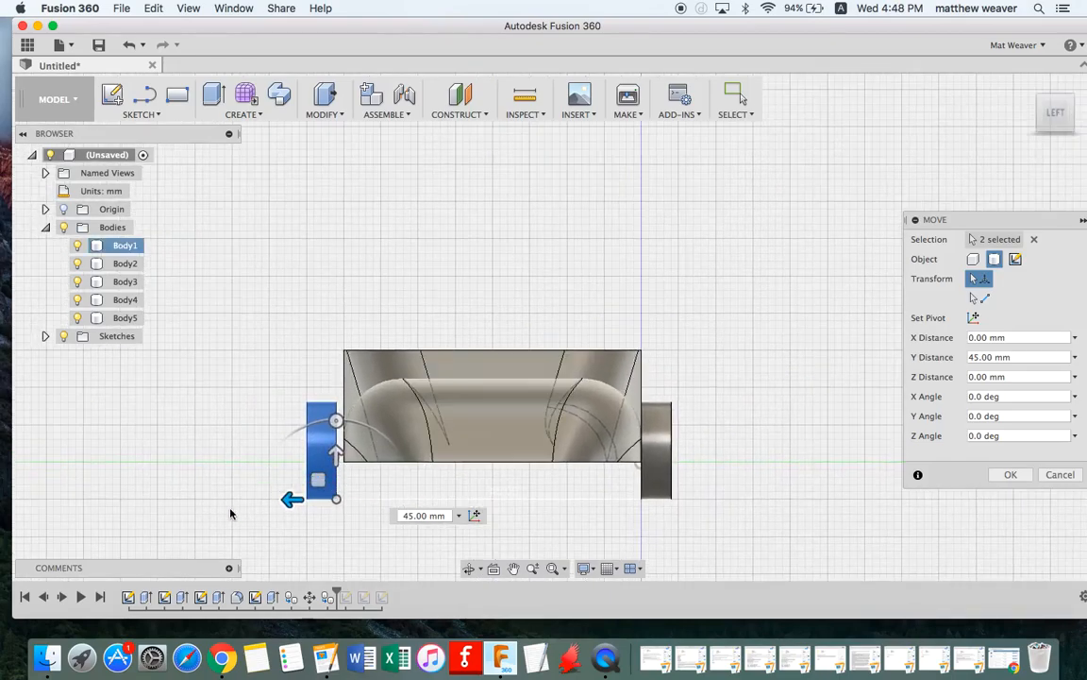
scroll(229, 512, "up", 4)
scroll(231, 513, "left", 4)
scroll(230, 512, "down", 3)
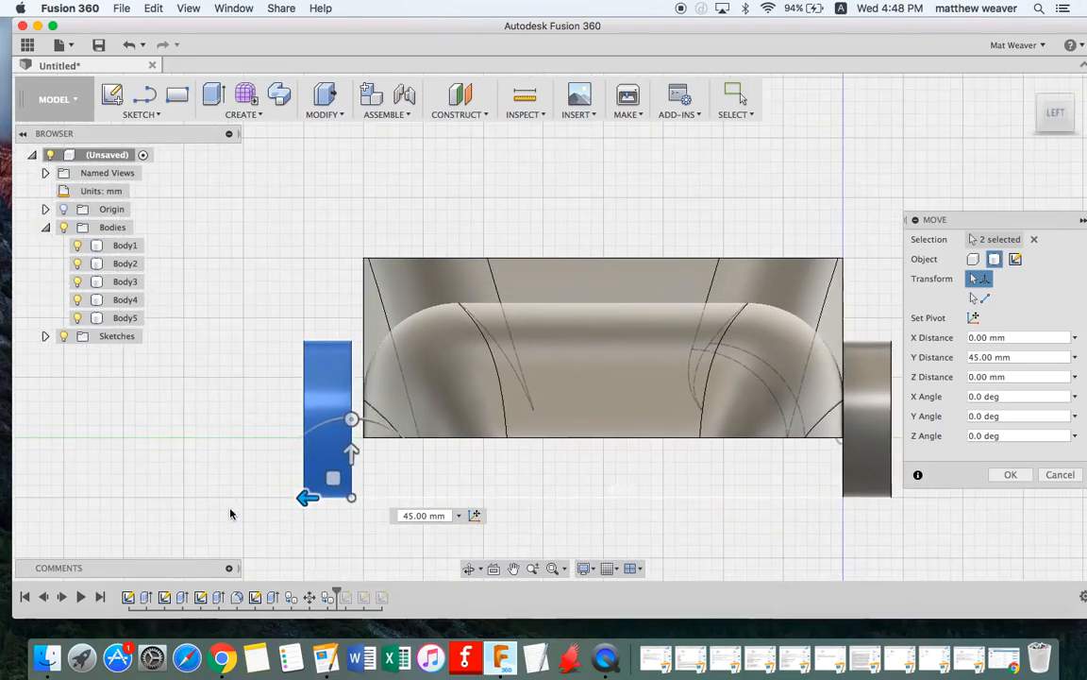
left_click_drag(305, 497, 319, 497)
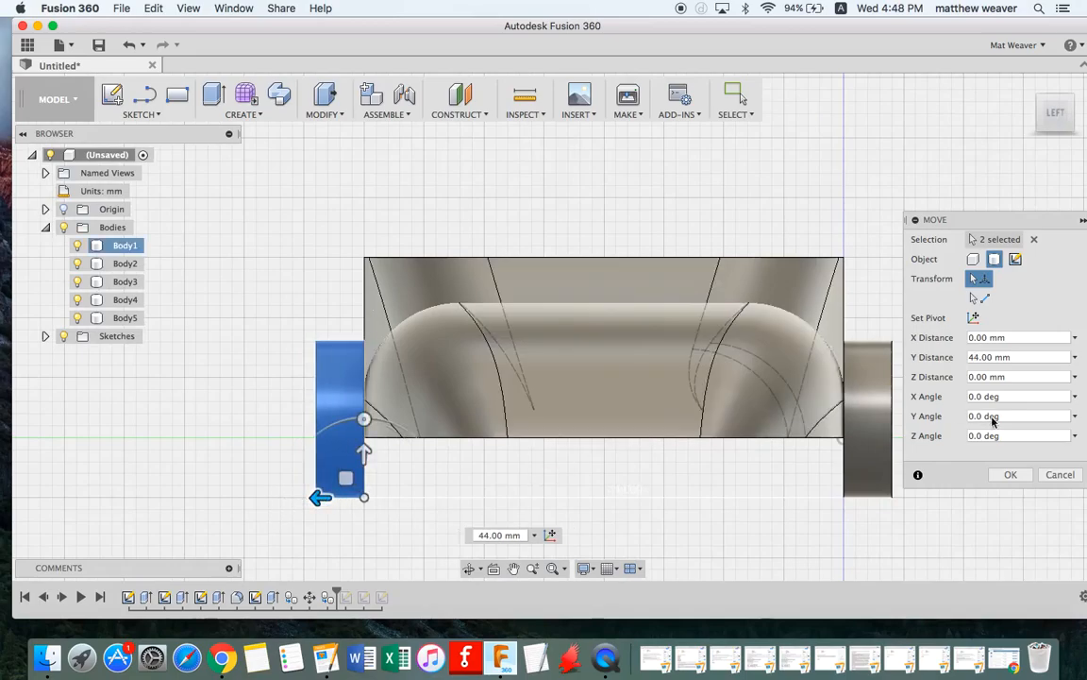
left_click(1006, 475)
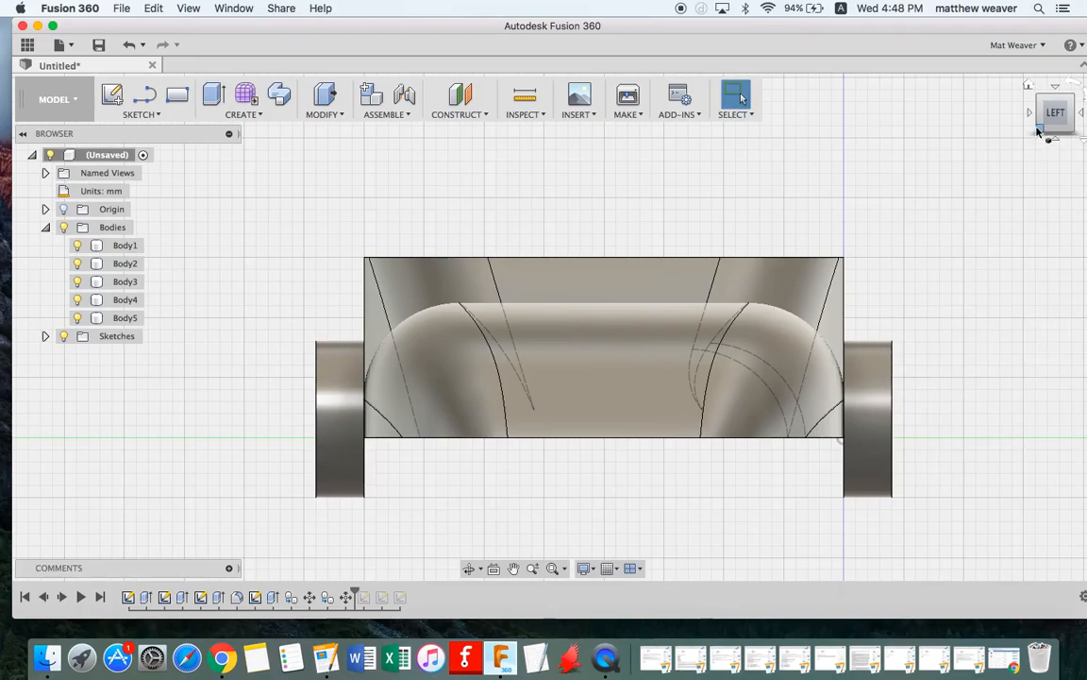
left_click(1029, 86)
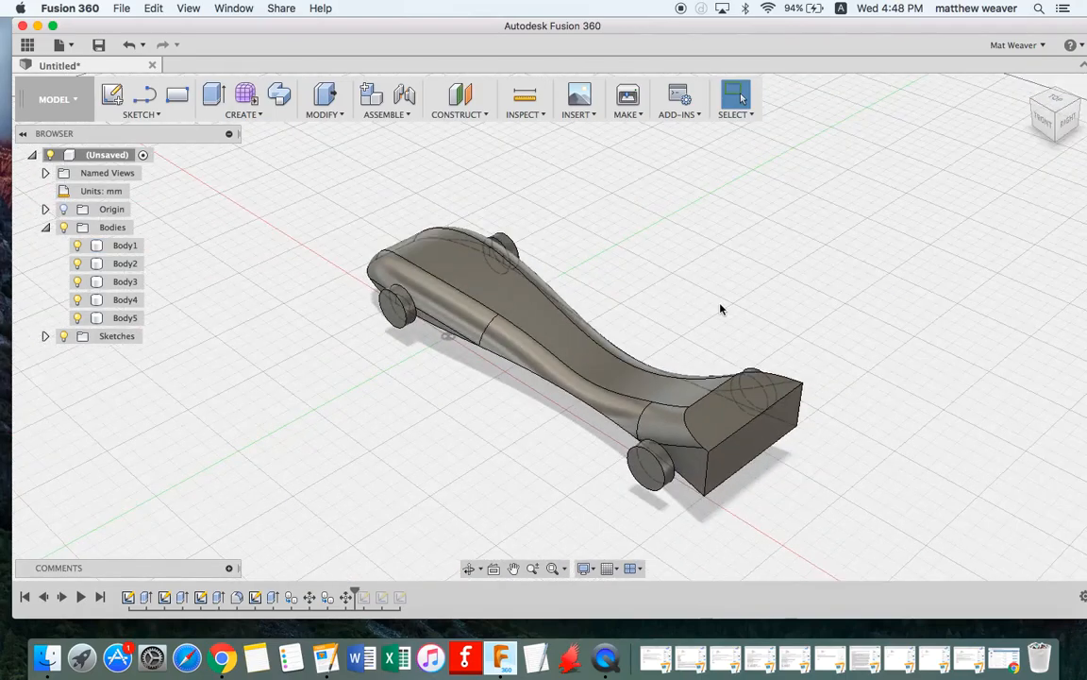
scroll(448, 410, "left", 10, "shift")
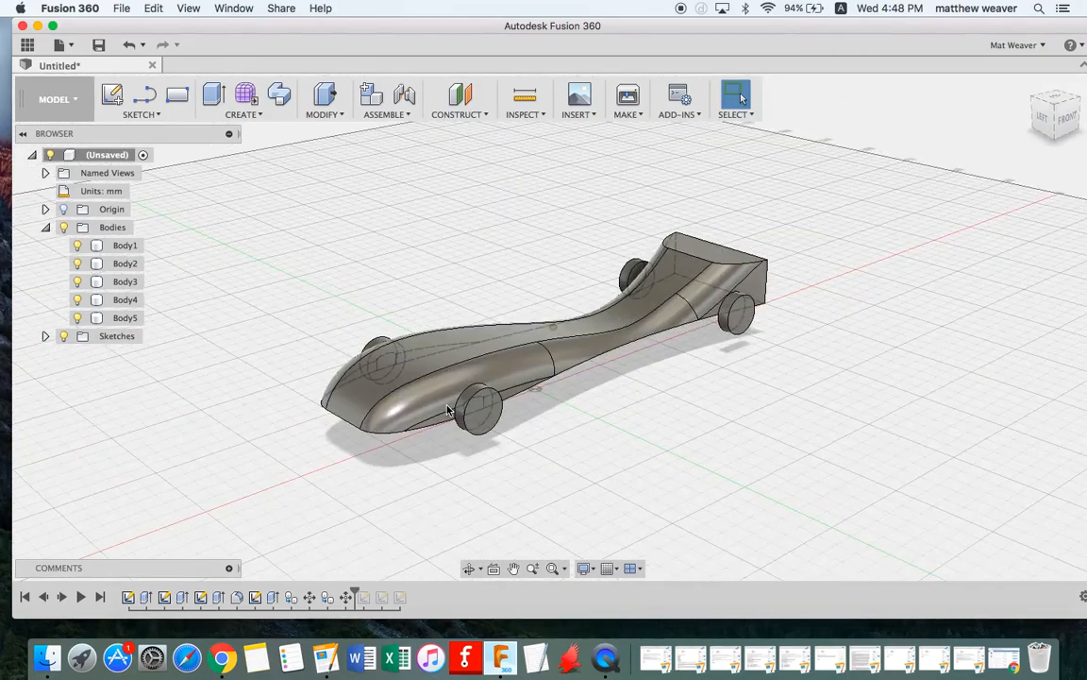
scroll(491, 257, "up", 4)
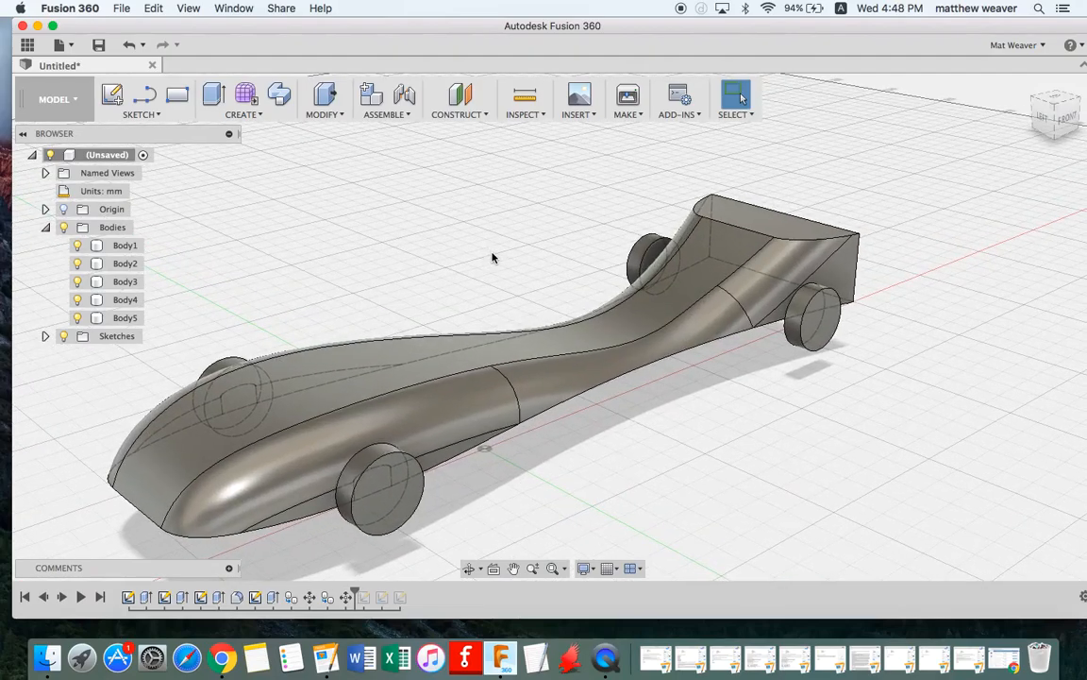